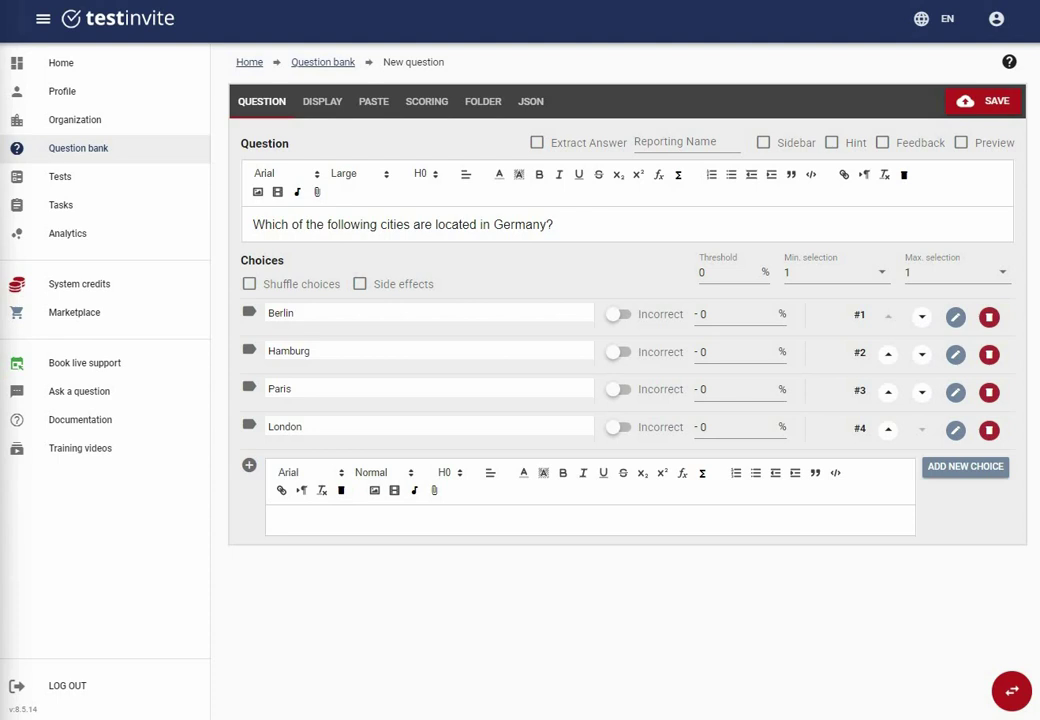
Mark Berlin and Hamburg as correct choices and check the question's point settings
click(618, 314)
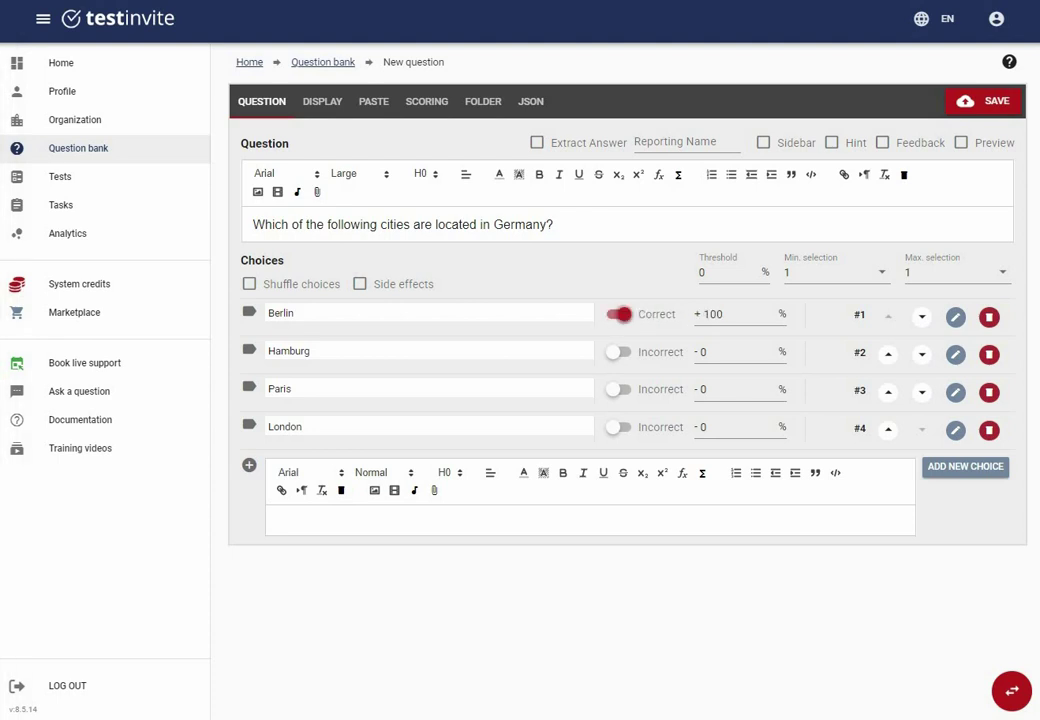
click(618, 352)
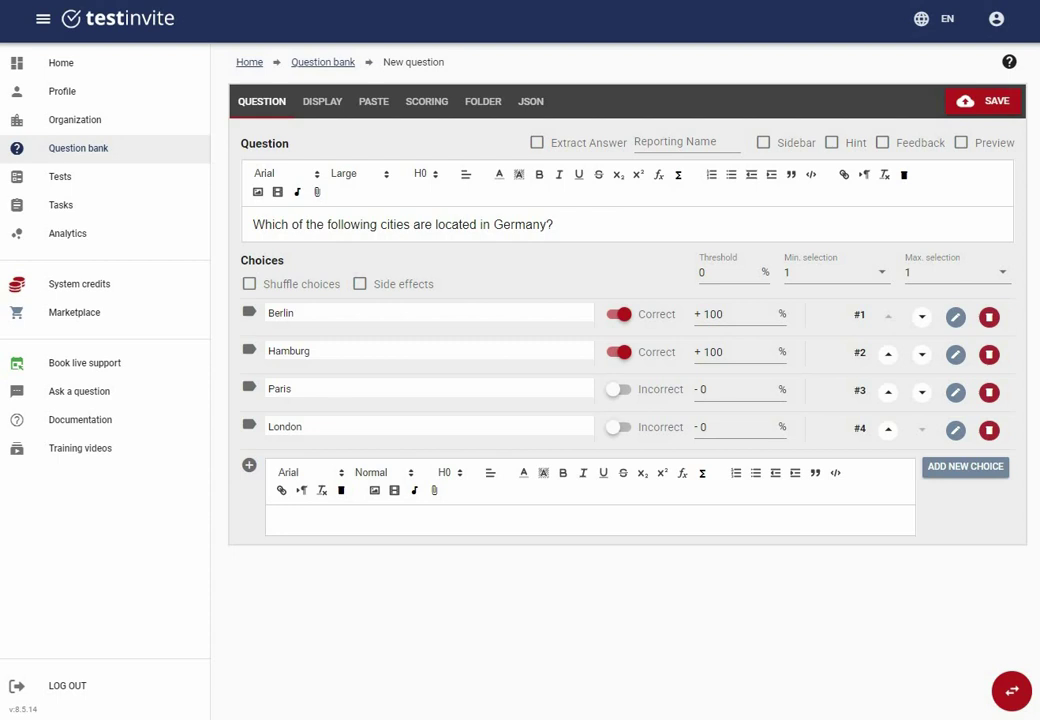
click(432, 110)
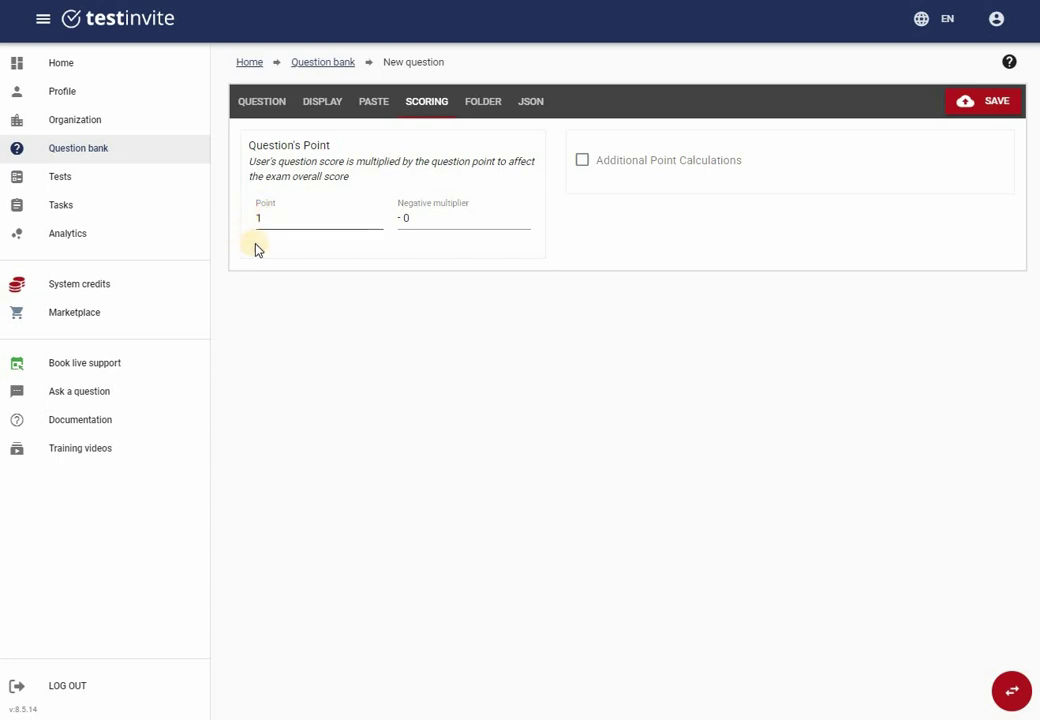
click(260, 110)
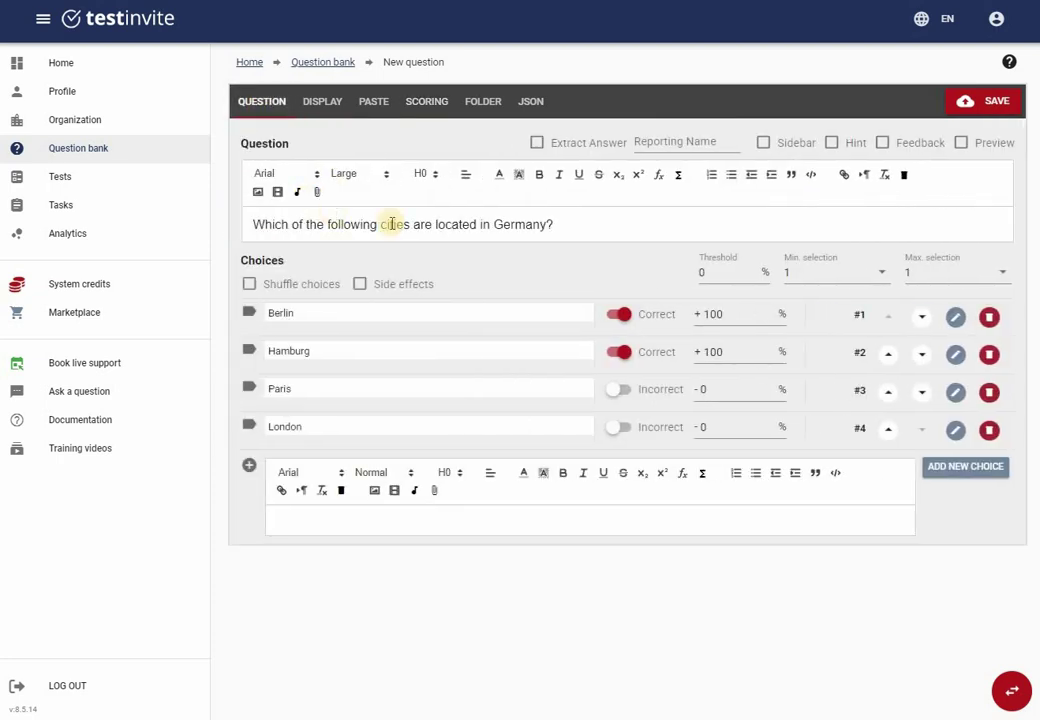
Enable the question preview, answer it with Berlin only, and examine the score preview calculation
click(961, 145)
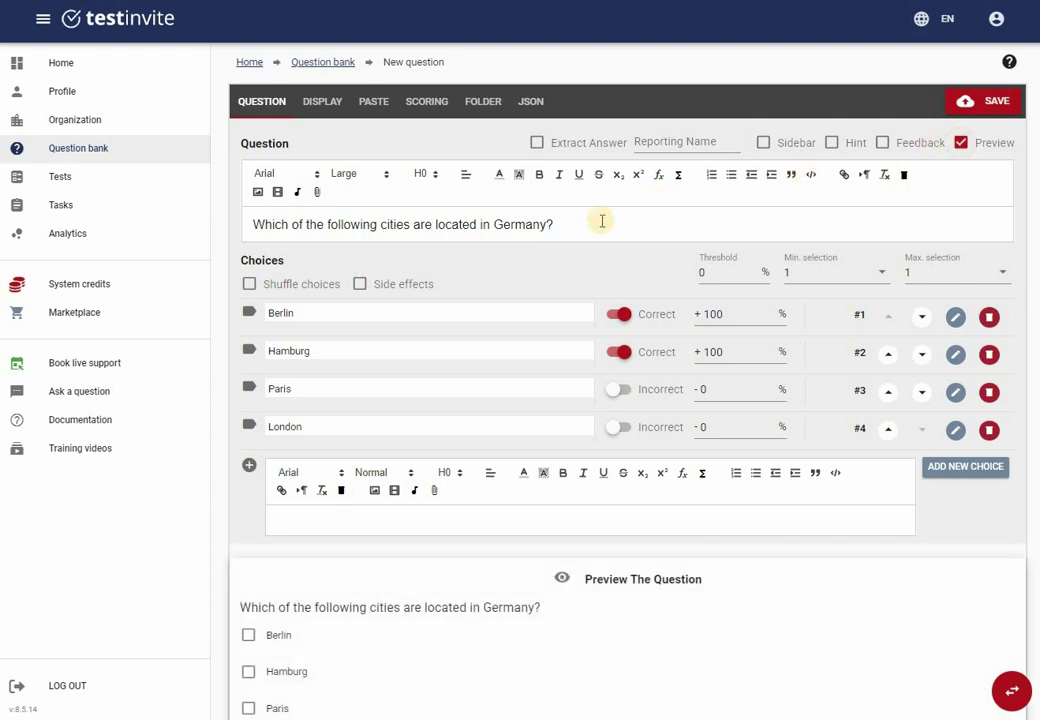
scroll(602, 221, down, 3)
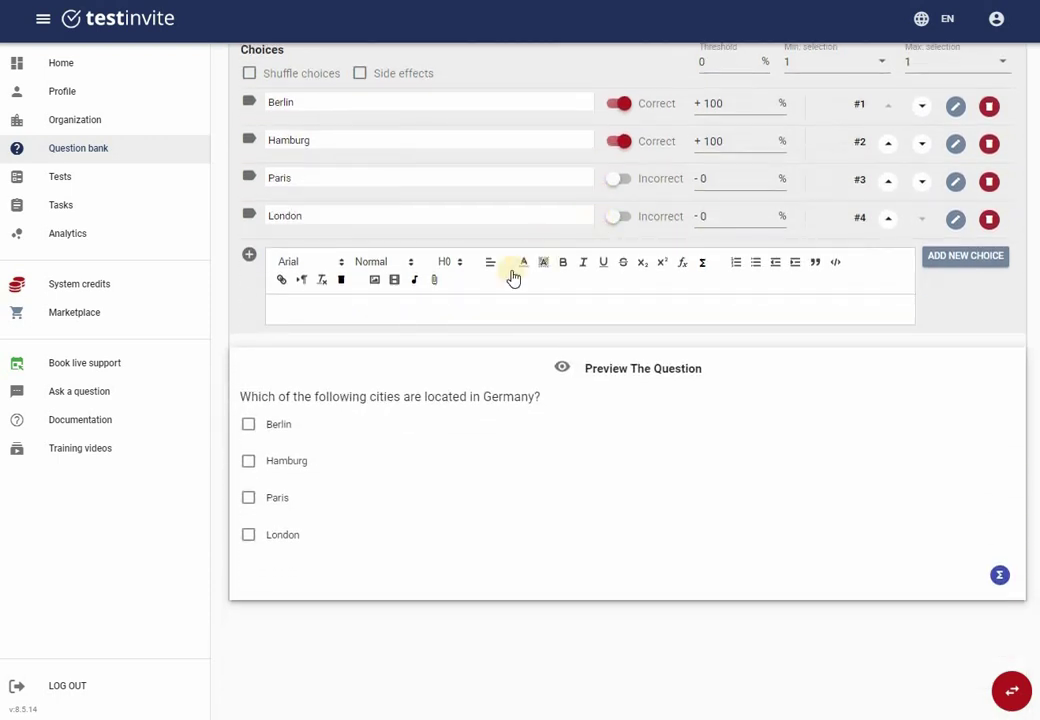
click(250, 428)
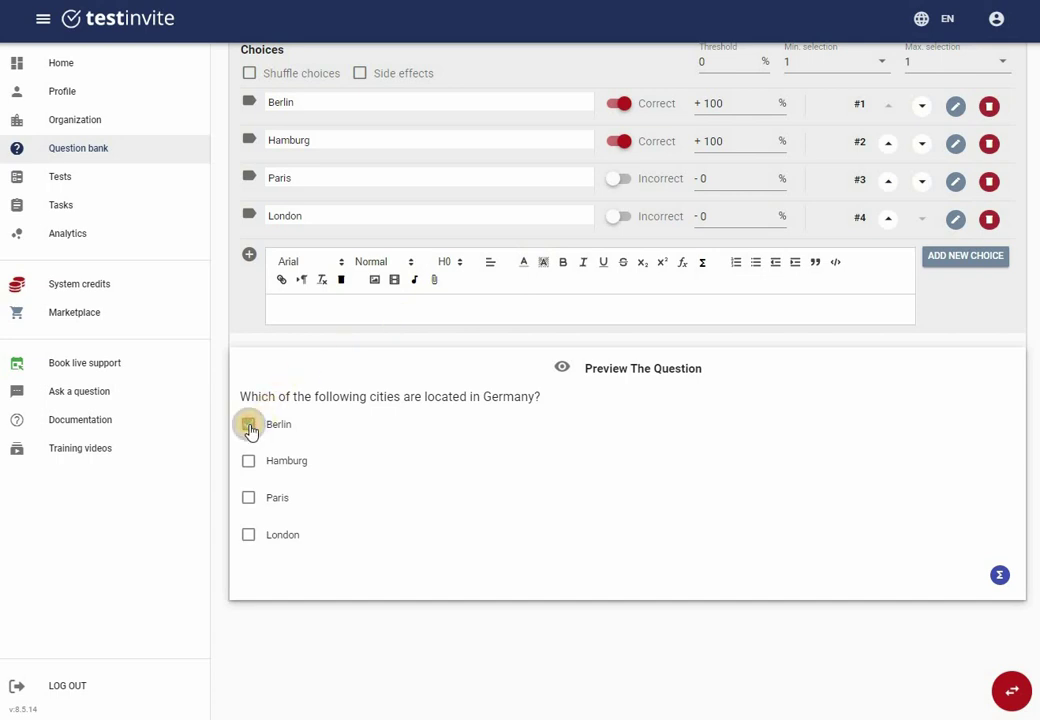
click(999, 578)
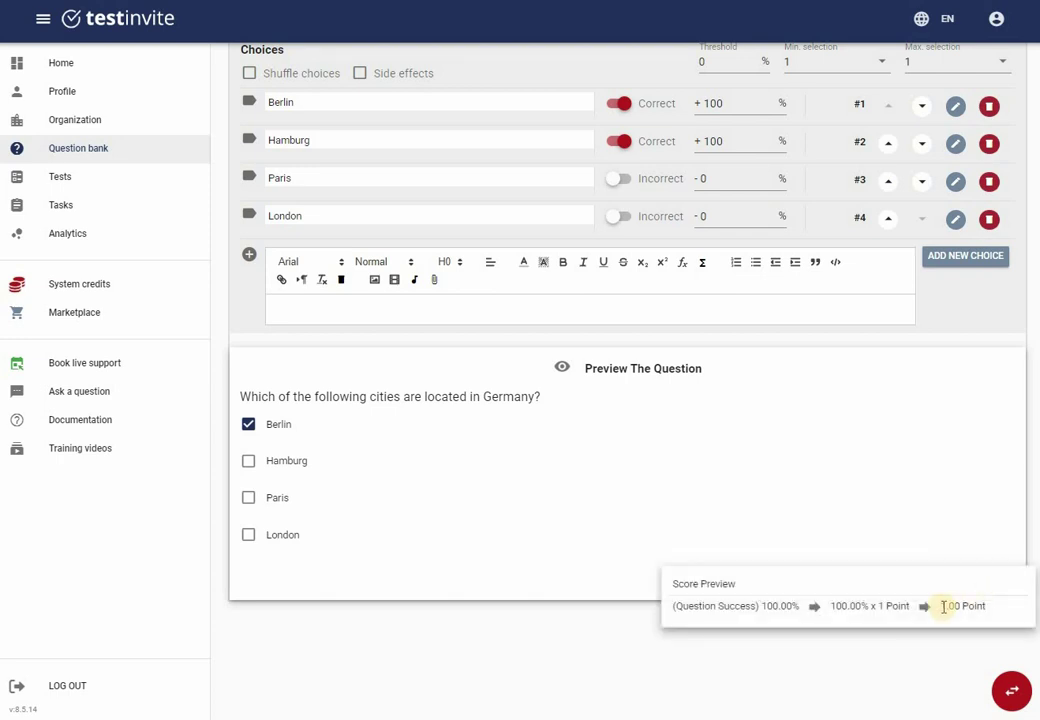
drag(943, 607, 990, 612)
click(829, 609)
drag(831, 612, 933, 613)
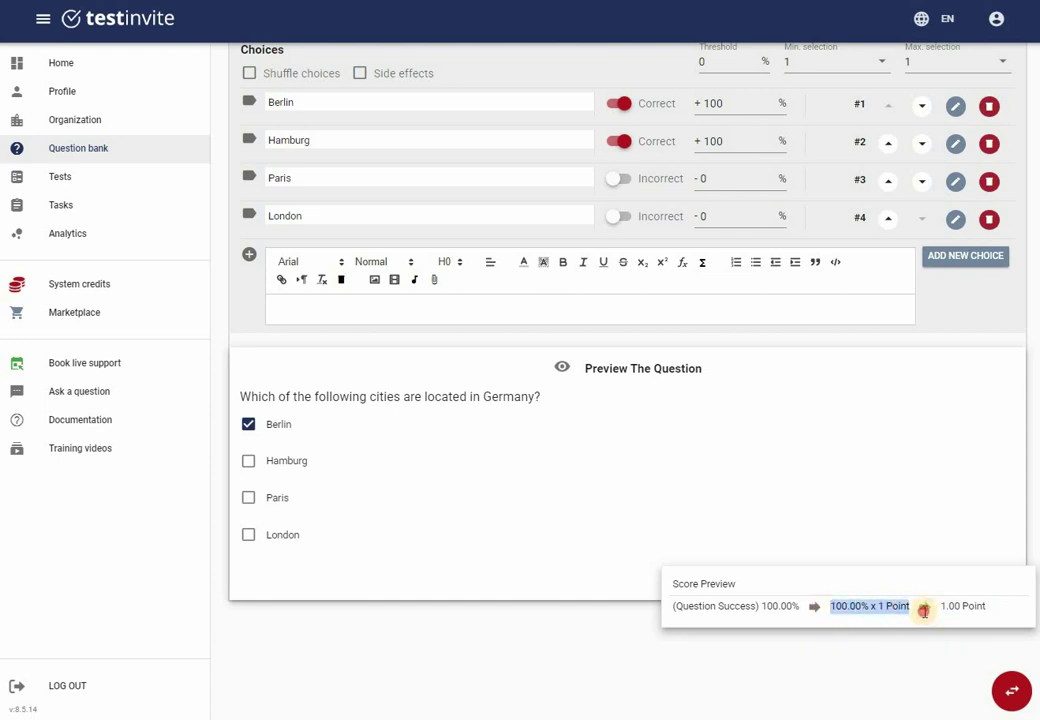
click(759, 501)
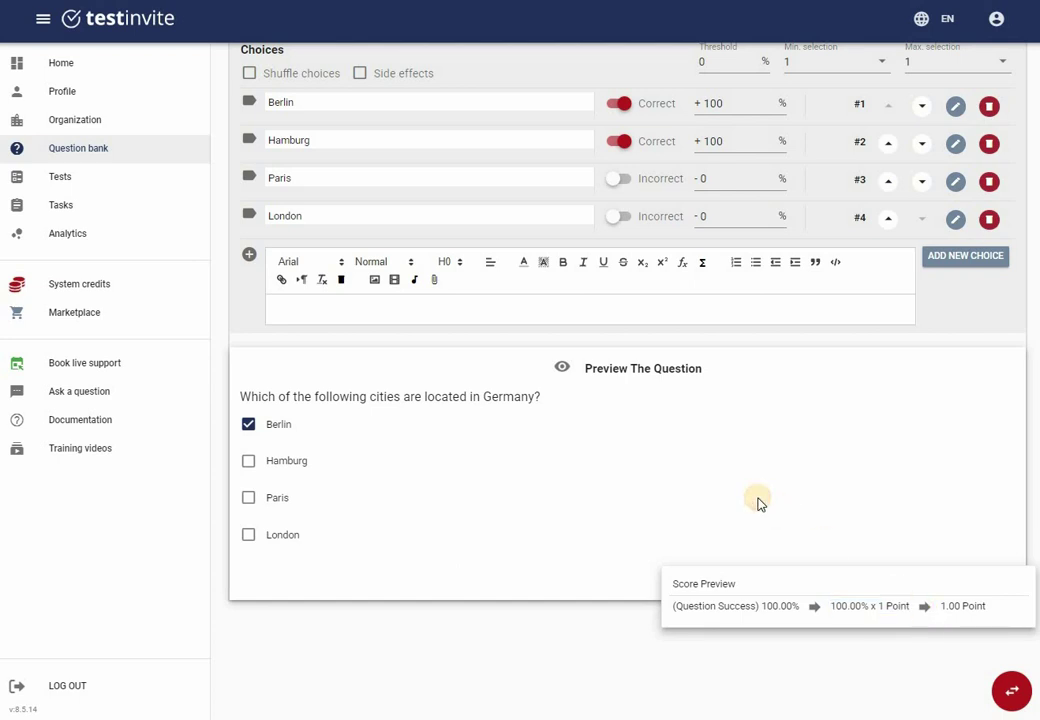
Change the preview answer from Berlin to Paris only and view its score
click(249, 426)
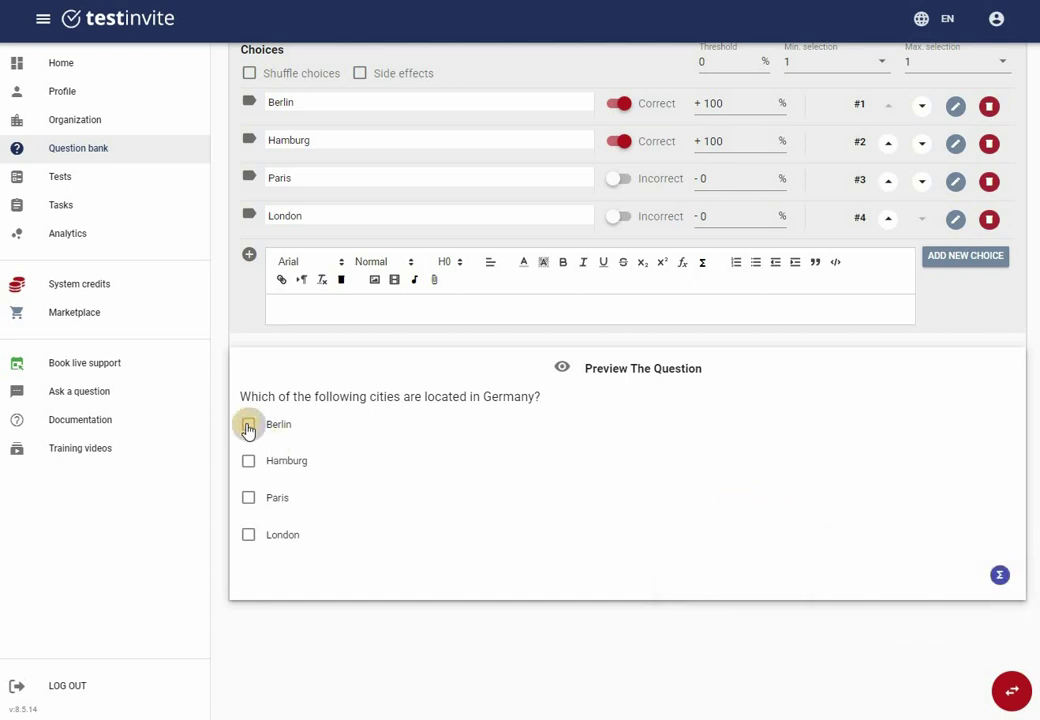
click(252, 501)
click(252, 501)
click(305, 513)
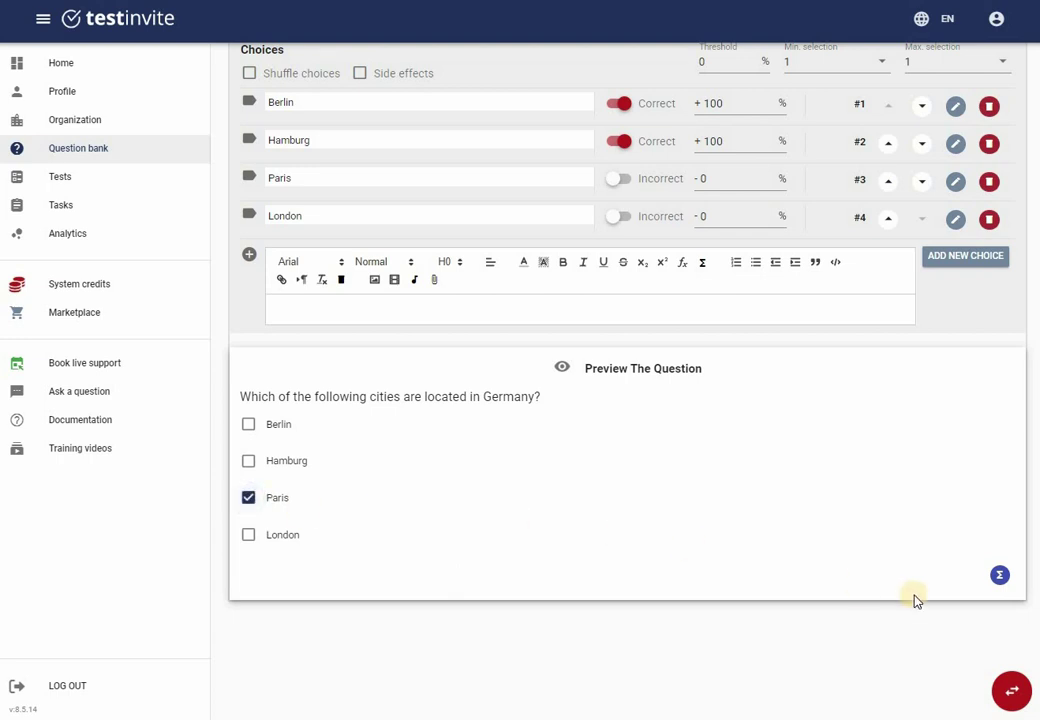
click(1000, 578)
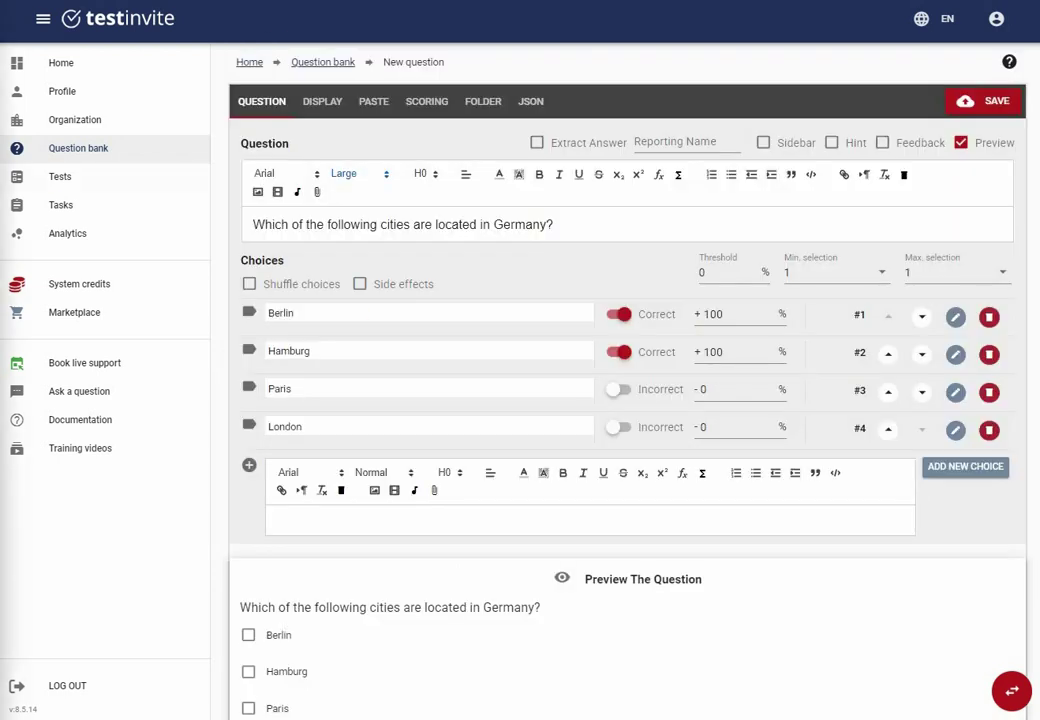
Replace the question text with "Select 2 cities that are in Germany." and set its font size to Large
triple_click(432, 224)
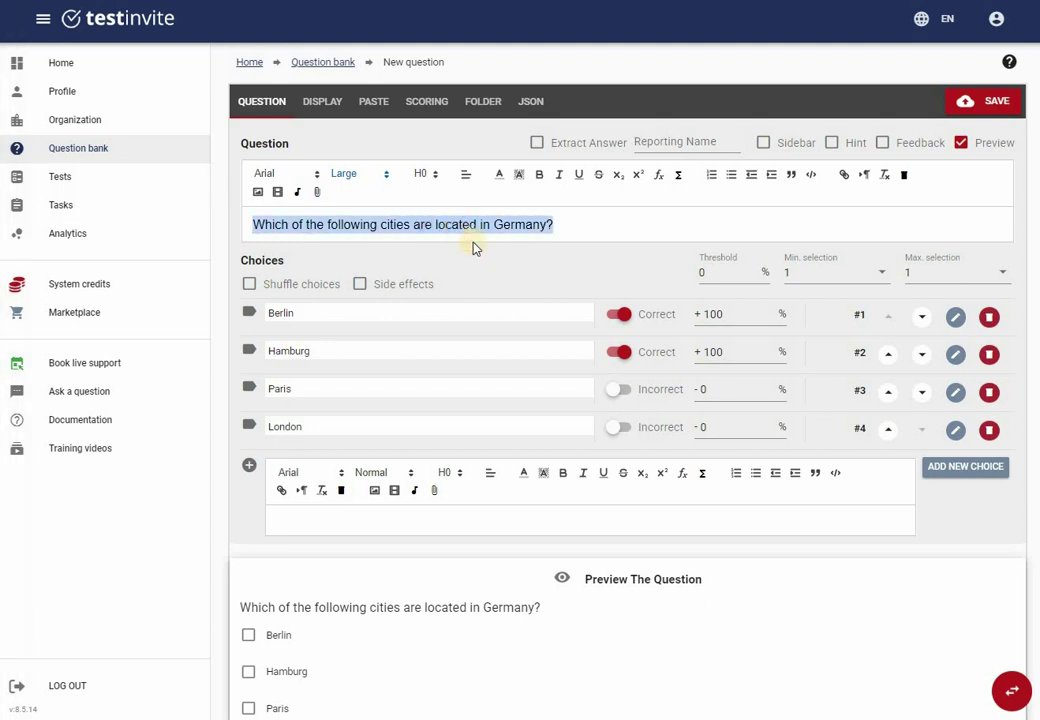
right_click(434, 228)
click(497, 321)
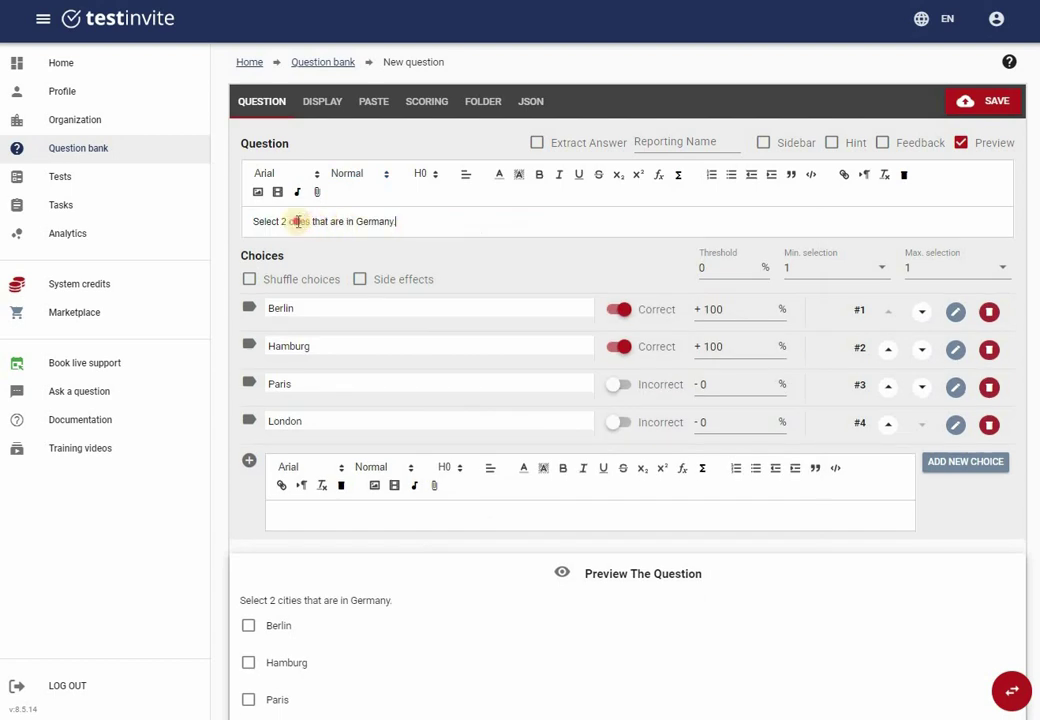
triple_click(241, 220)
click(360, 174)
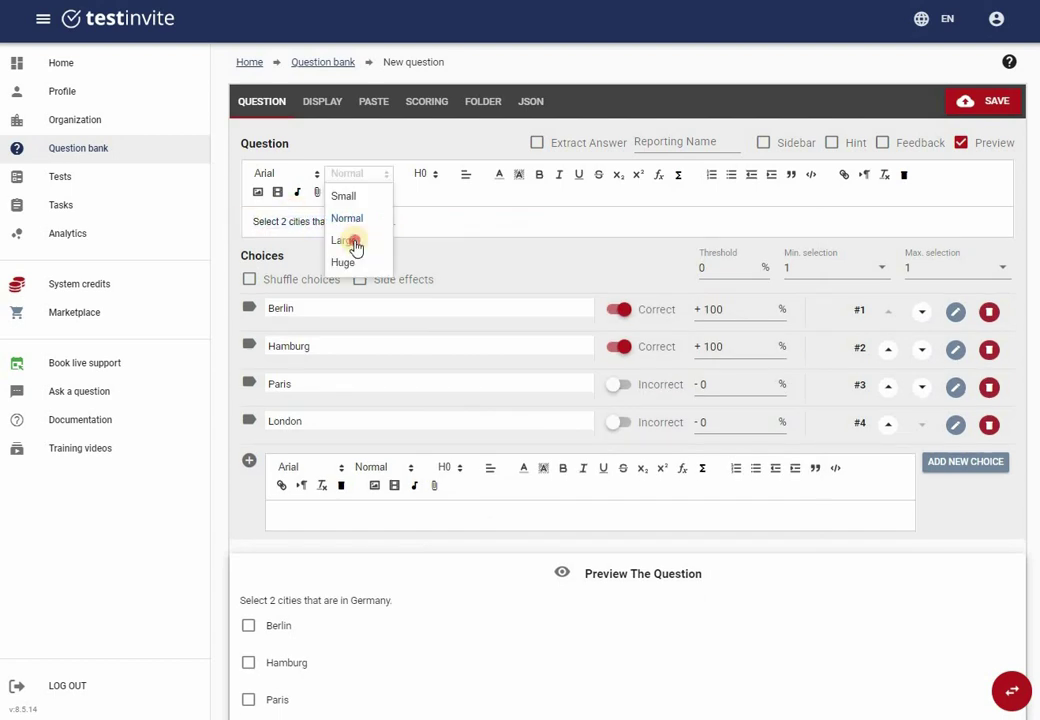
click(355, 238)
click(488, 227)
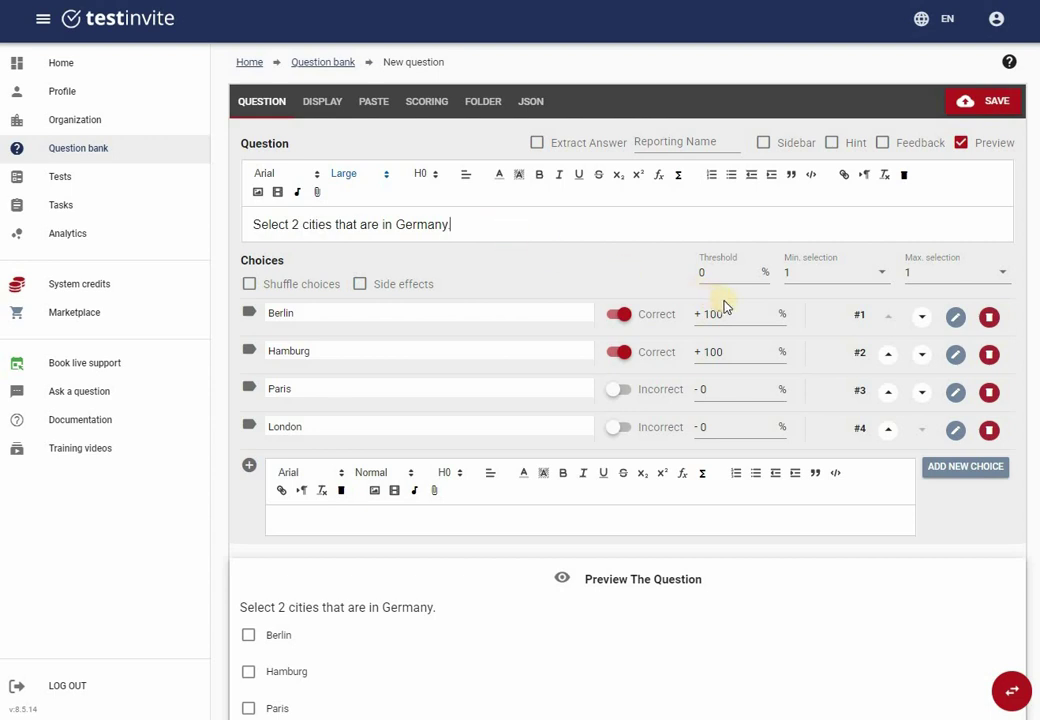
Set the score of both the Berlin and Hamburg choices to 50%
drag(733, 314, 695, 314)
text(50)
double_click(696, 355)
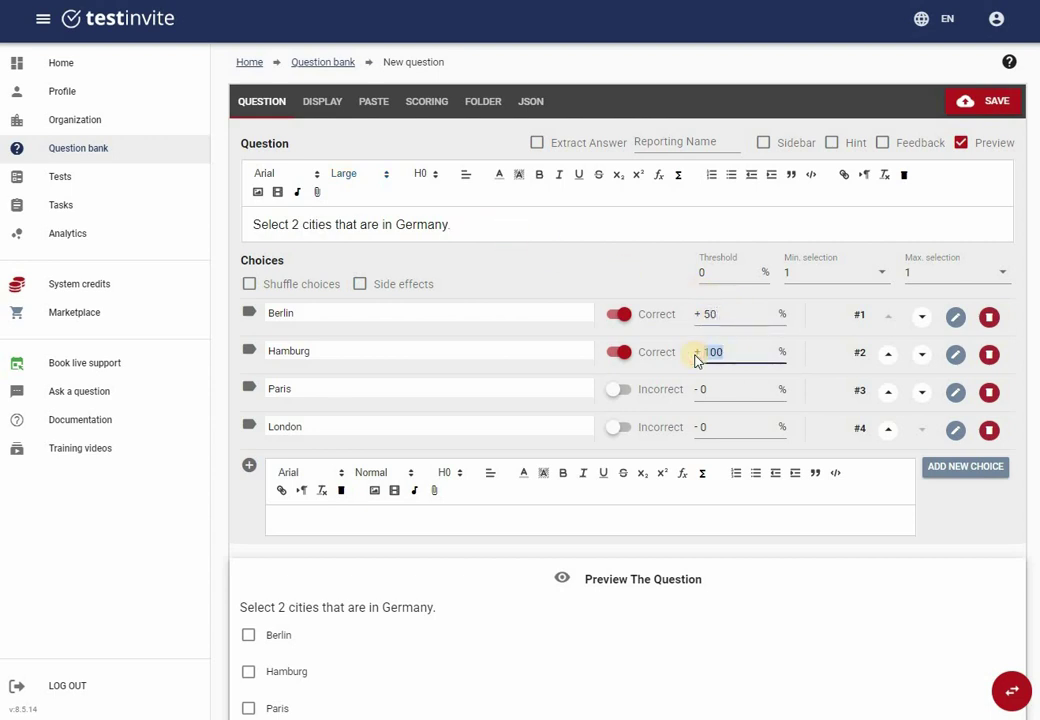
text(50)
Set both the maximum and minimum number of selections to 2
click(950, 278)
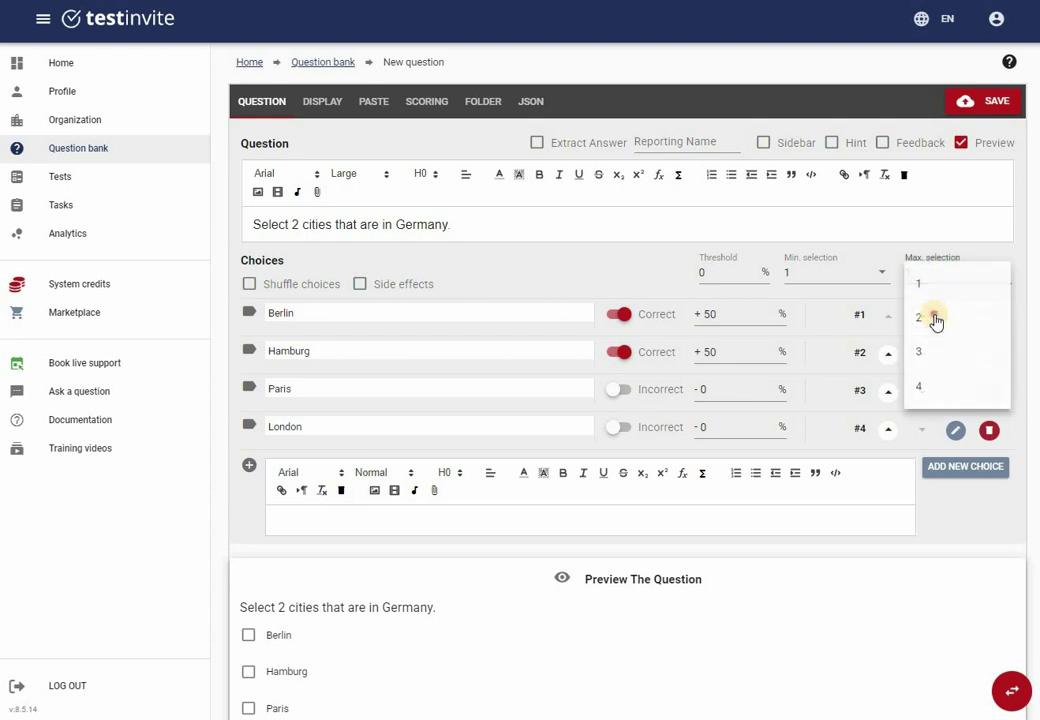
click(935, 316)
click(818, 276)
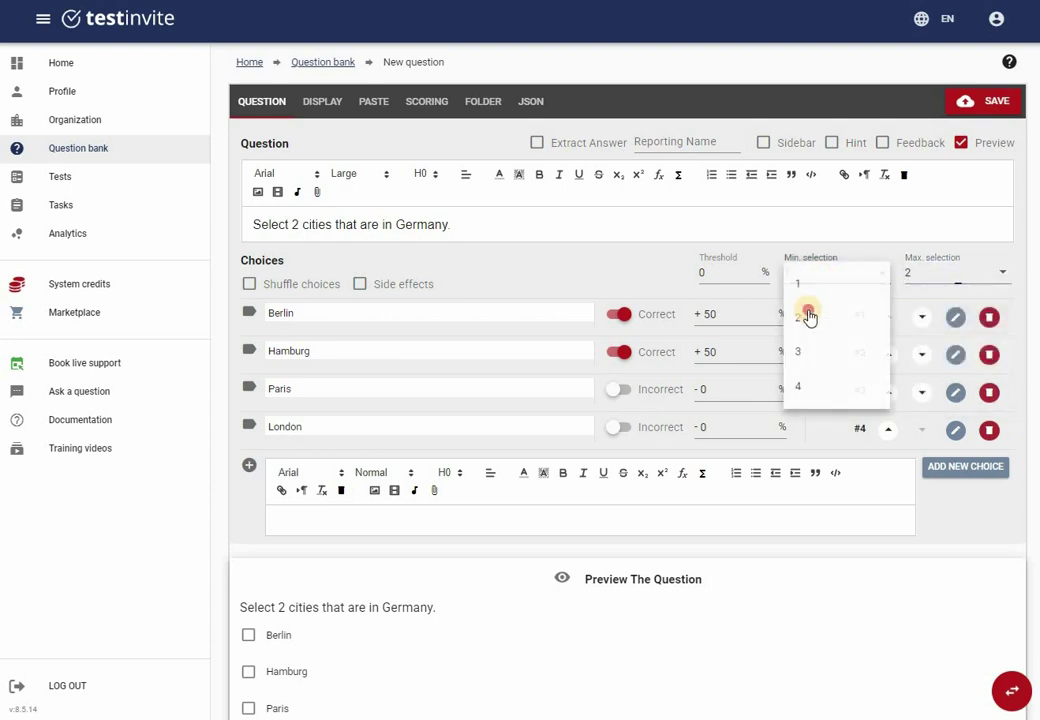
click(817, 302)
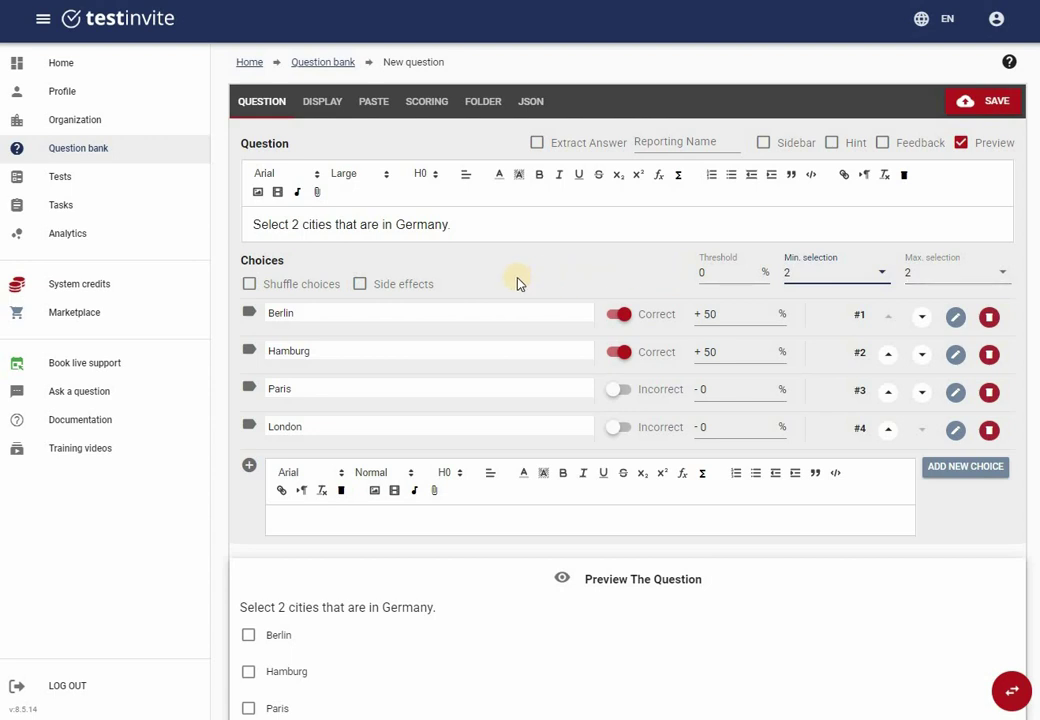
Test the selection limits in the question preview by choosing Berlin and London, and swapping Berlin for Hamburg
scroll(339, 371, down, 2)
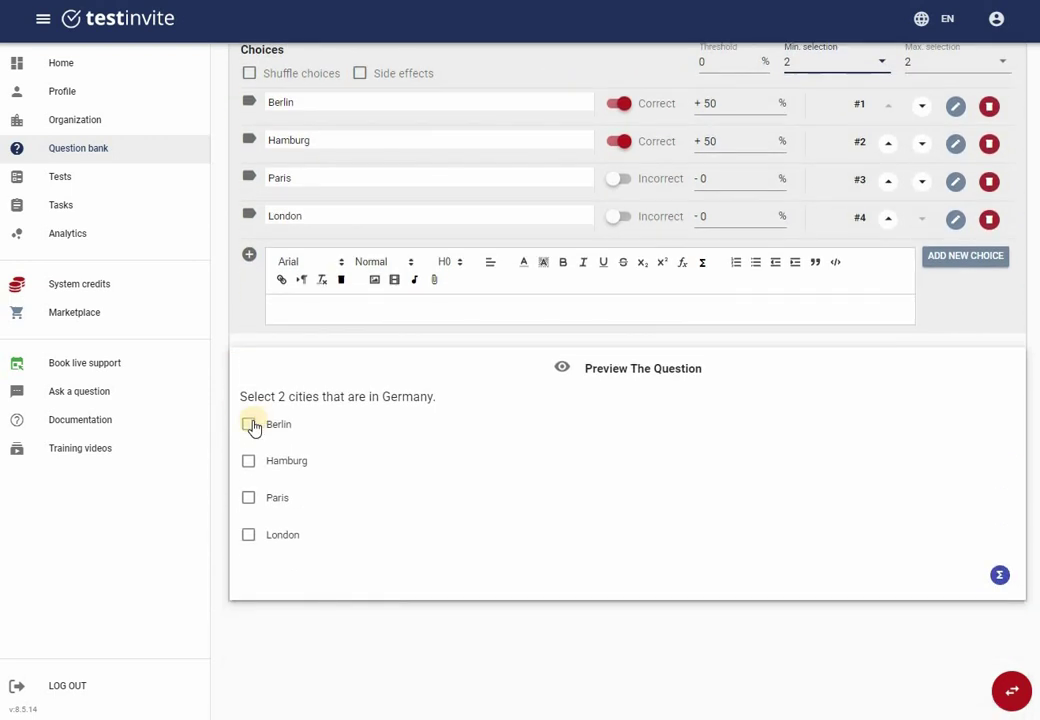
click(252, 426)
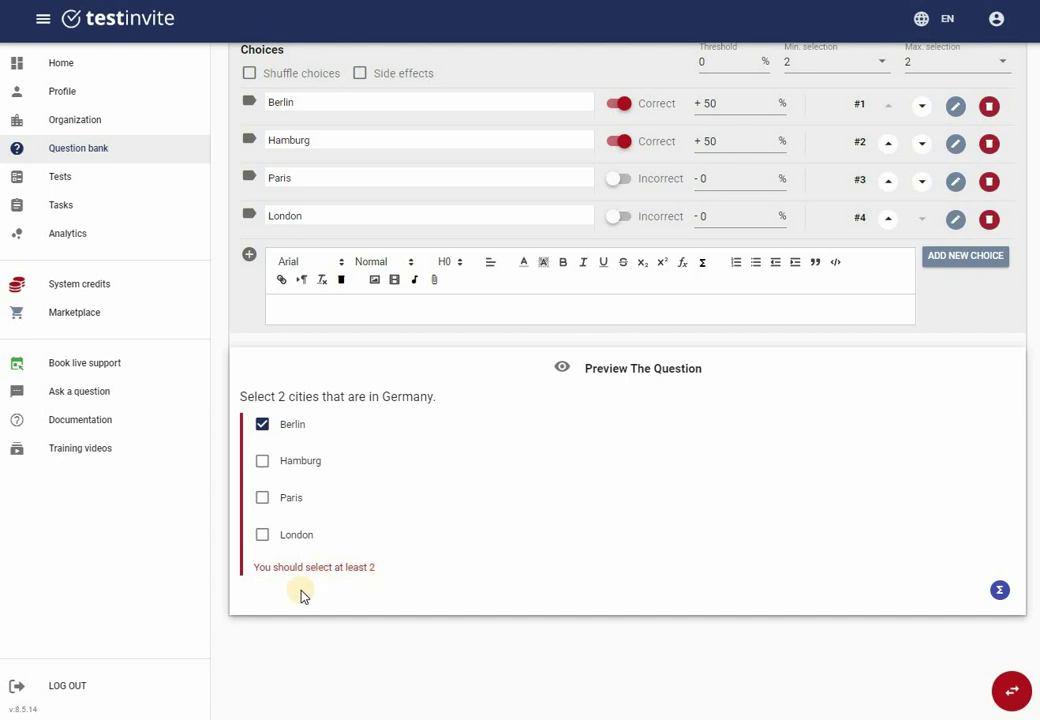
click(263, 537)
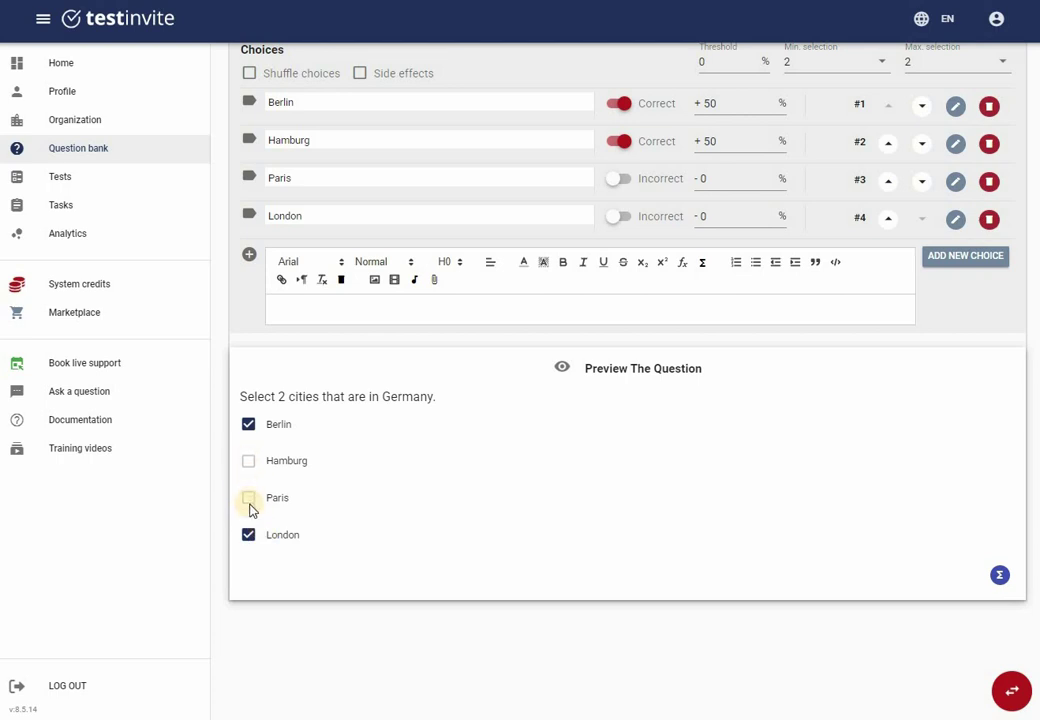
click(250, 432)
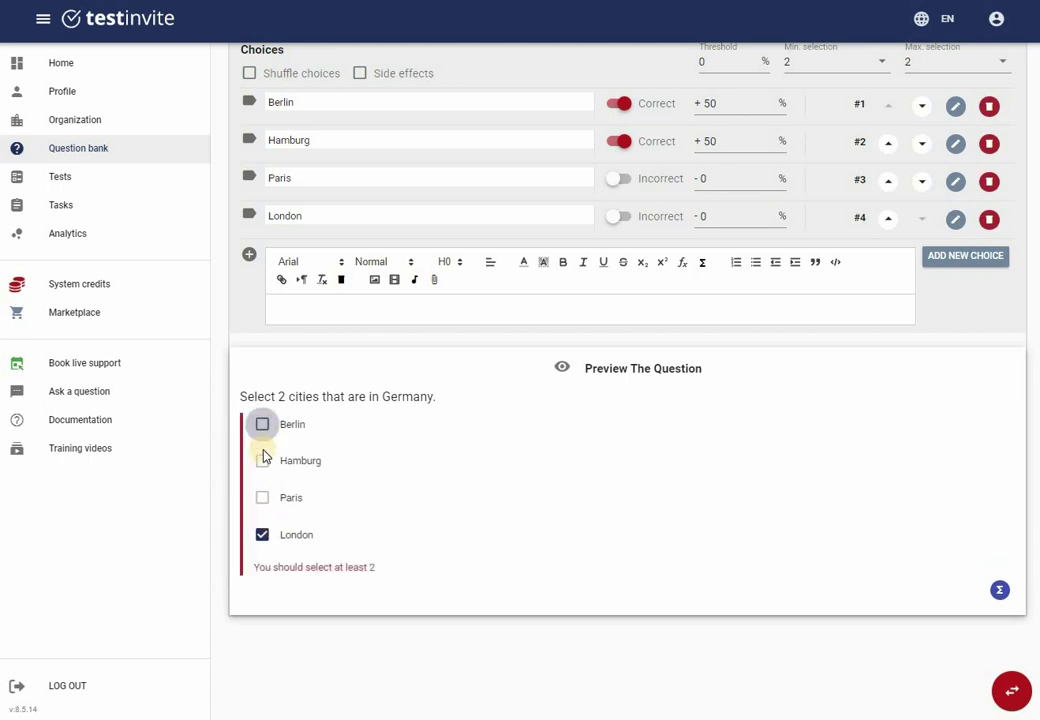
click(264, 459)
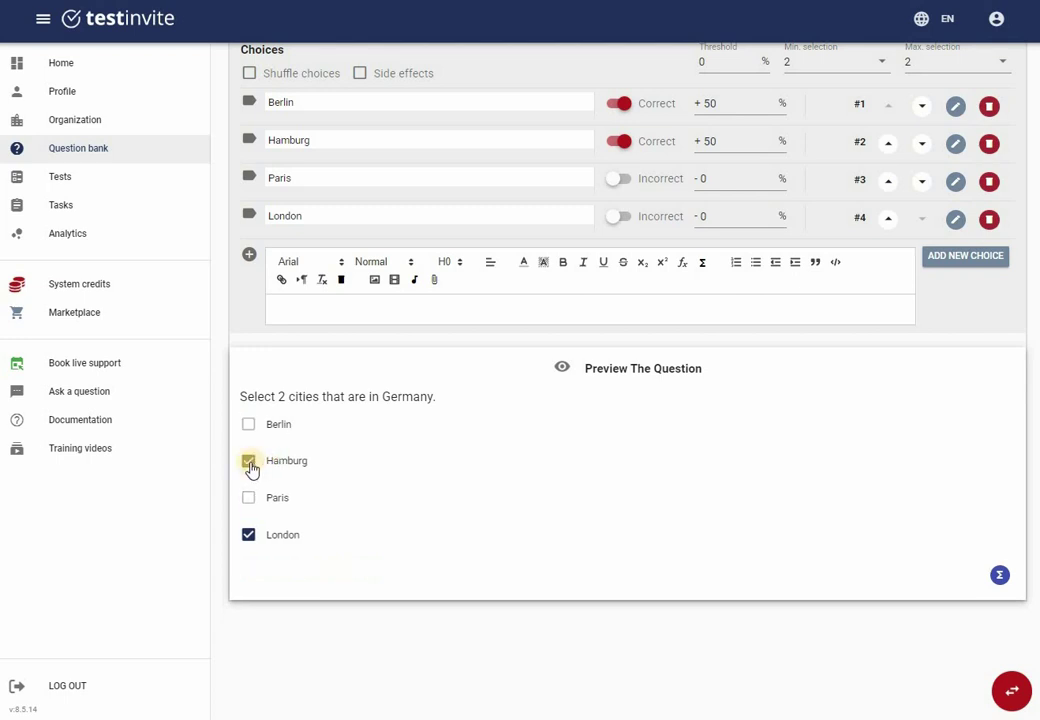
Answer the preview with Paris and London and view the resulting score preview
click(264, 535)
click(249, 499)
click(264, 536)
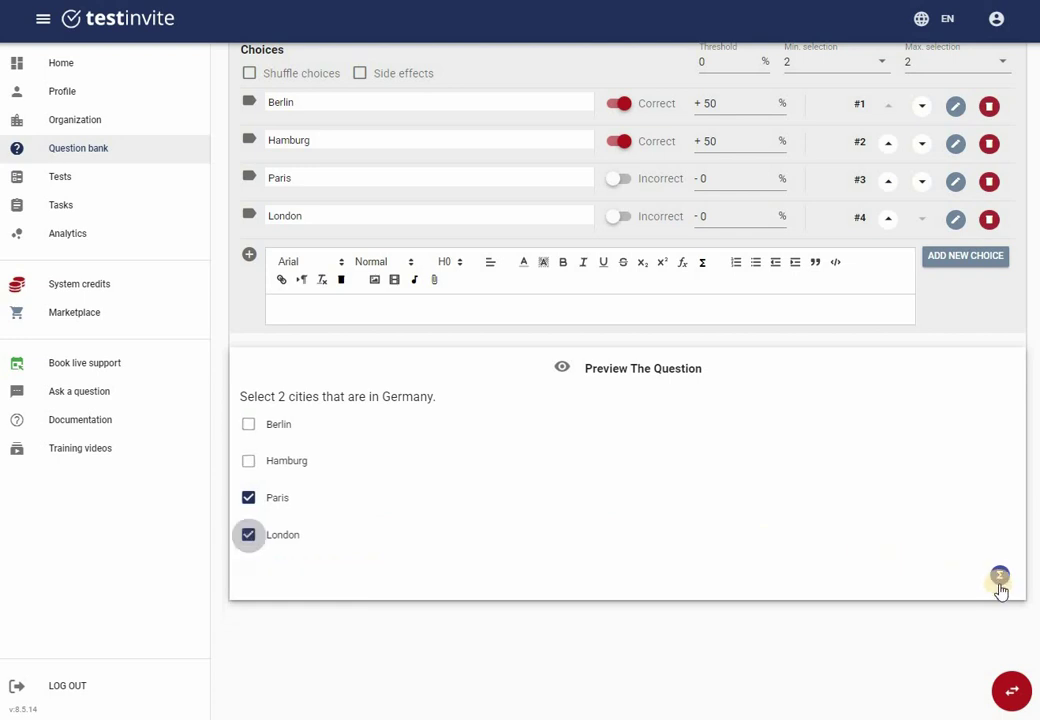
mouse_move(998, 577)
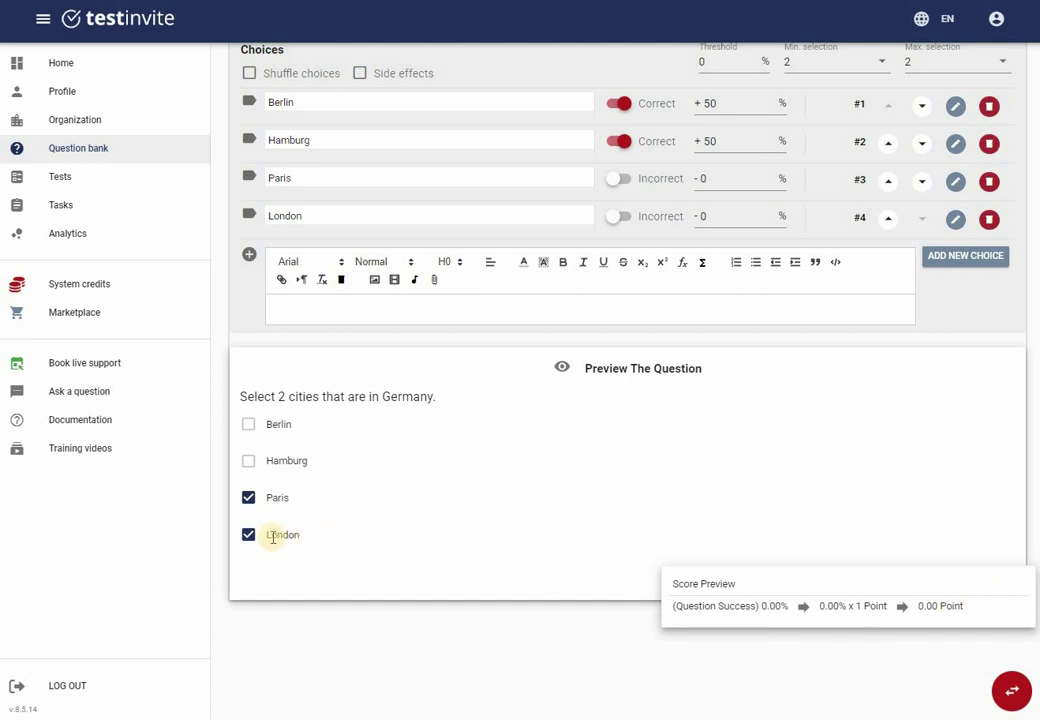
Check the score preview for the answer Hamburg with Paris, and for Berlin with Hamburg
click(258, 466)
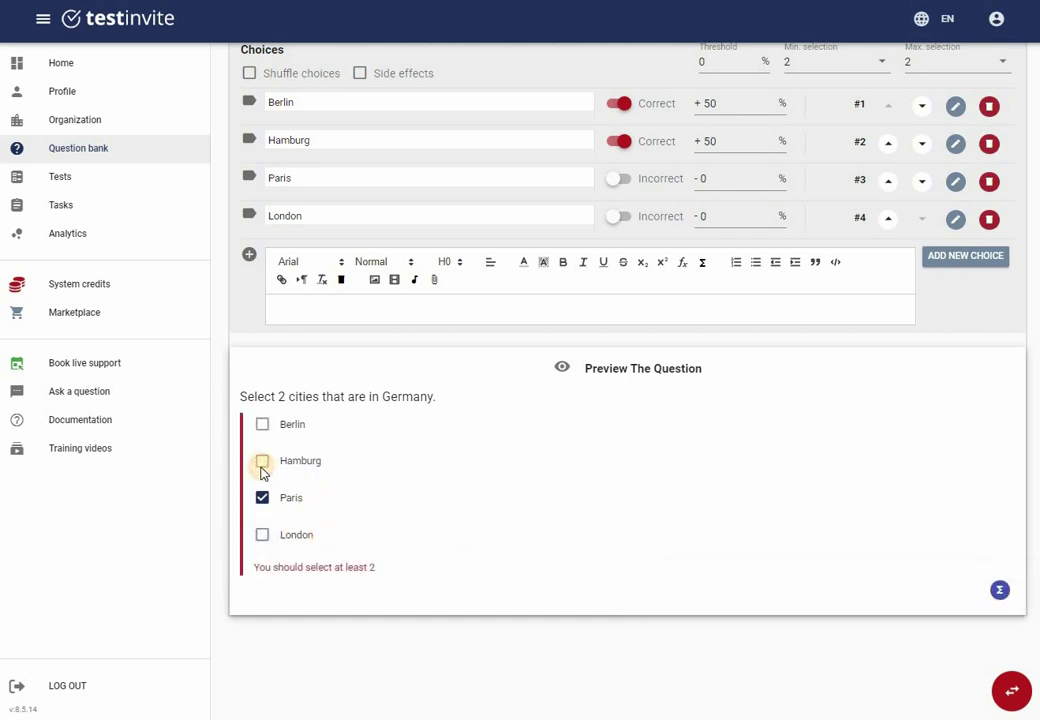
click(260, 470)
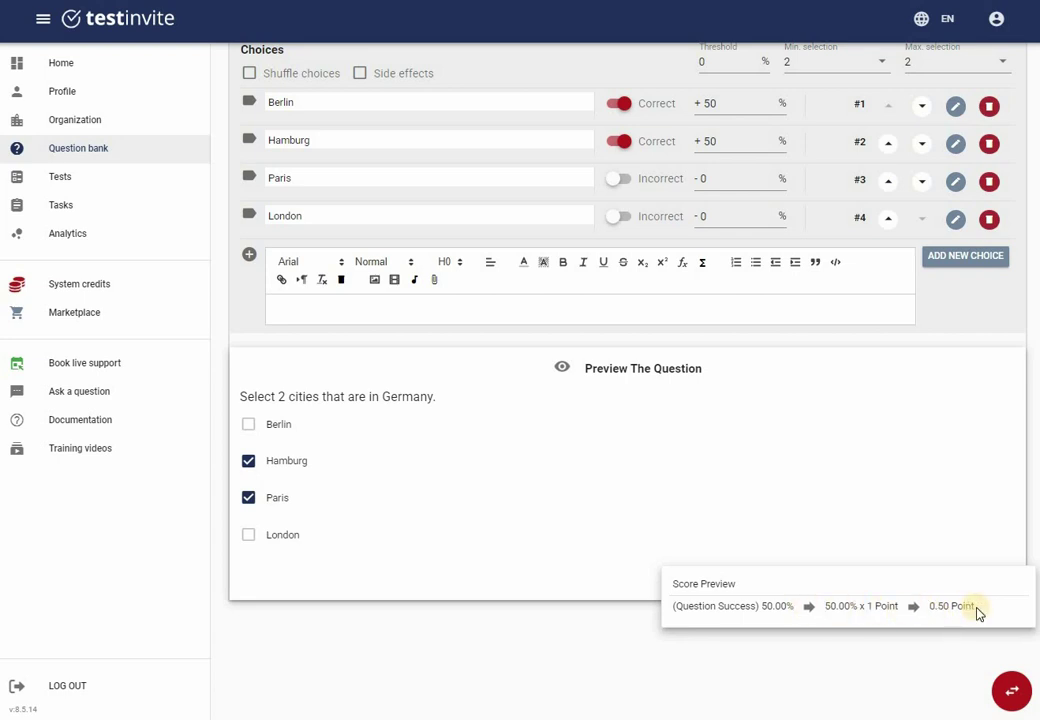
click(248, 498)
click(248, 424)
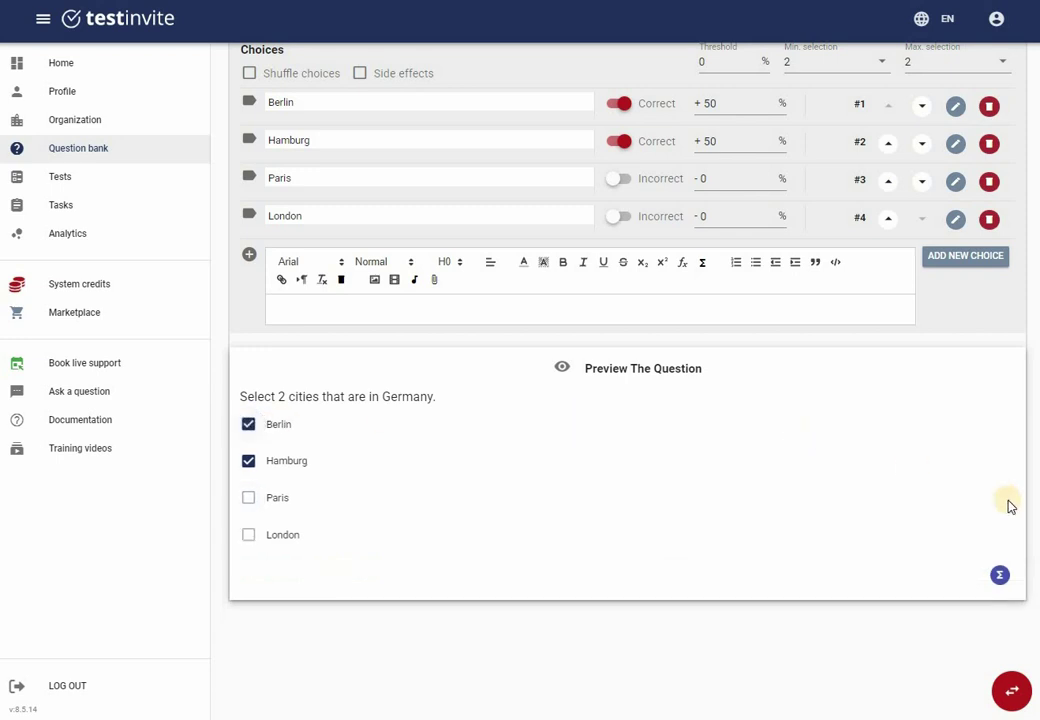
click(1003, 582)
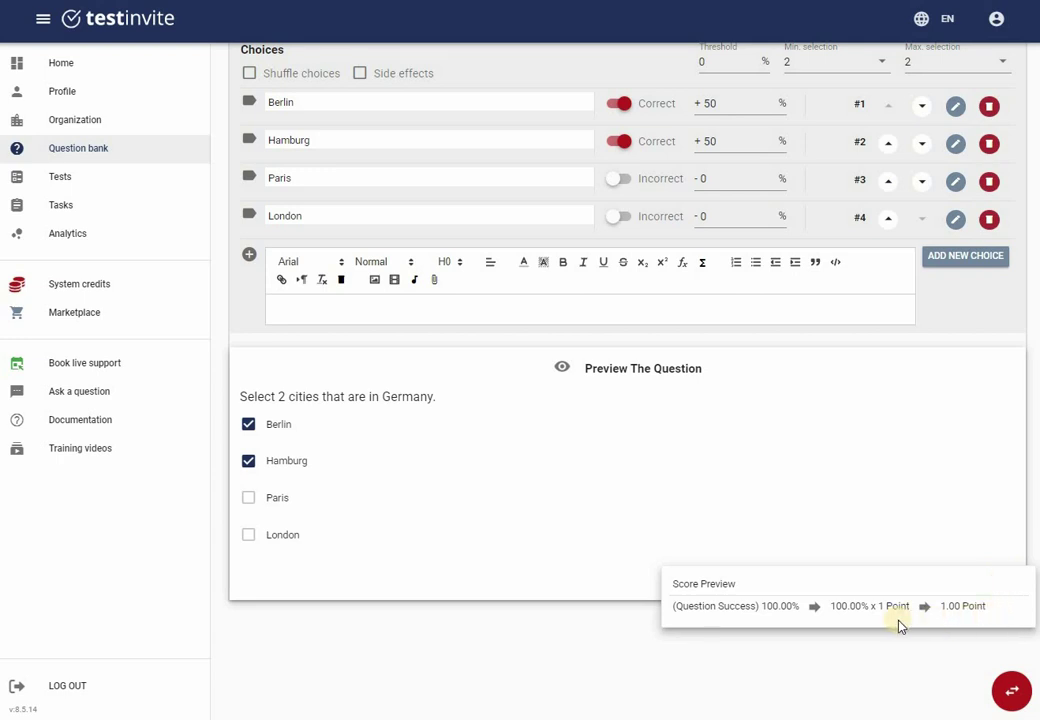
Switch the preview answer to Berlin and Paris, and set the choices' threshold to 100%
click(249, 463)
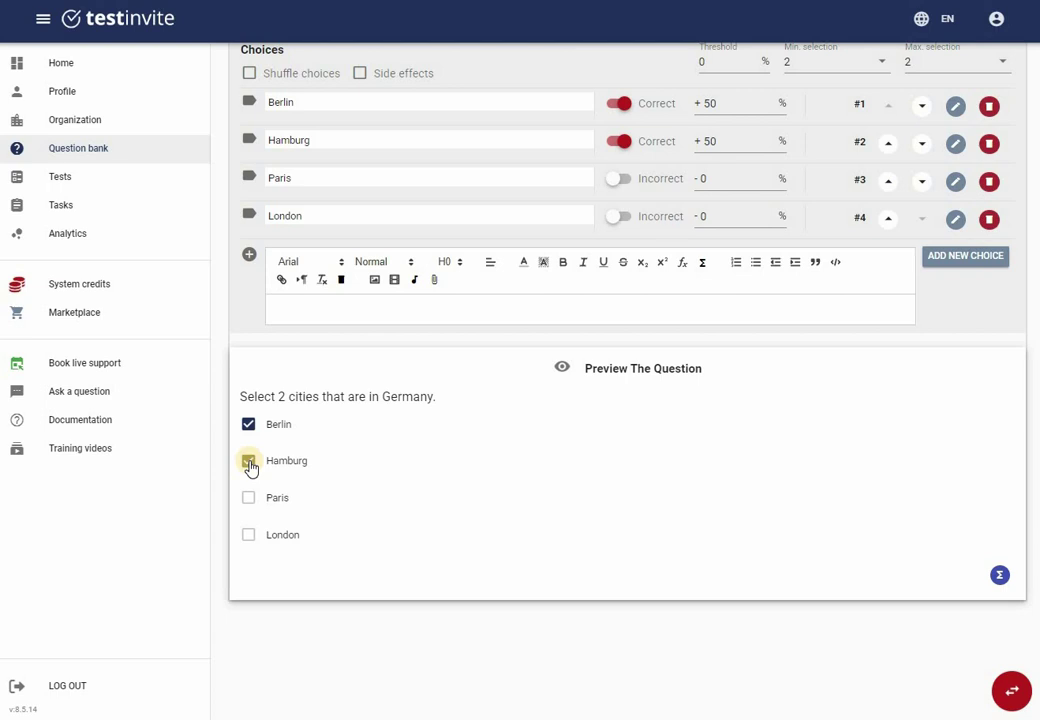
click(248, 497)
scroll(689, 216, up, 3)
click(692, 220)
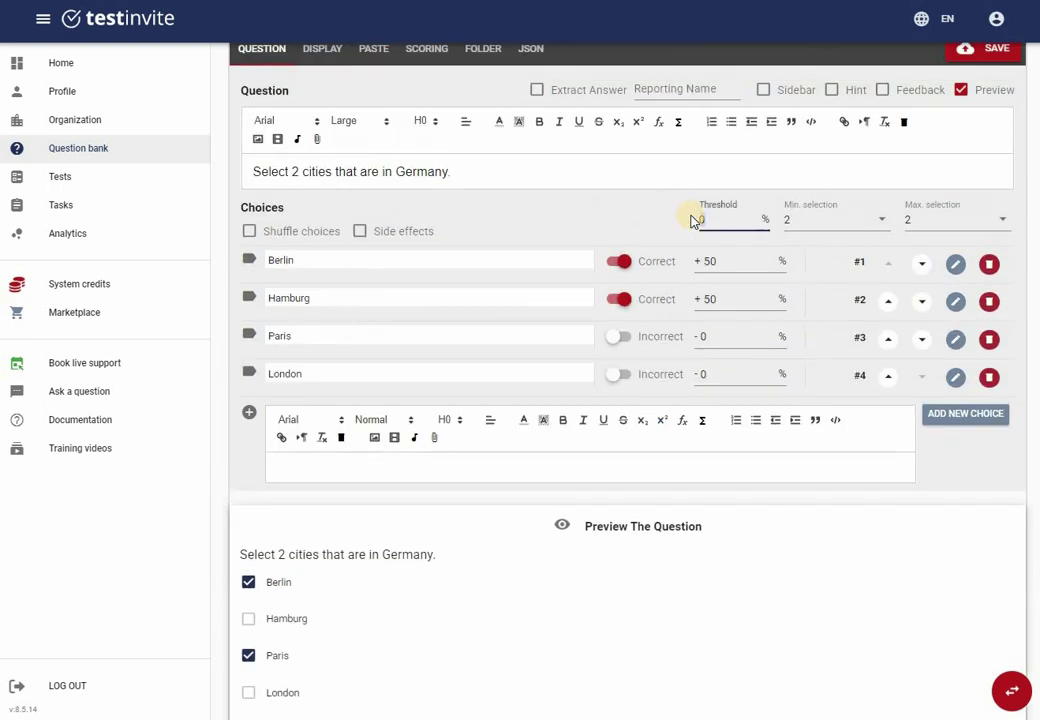
text(100)
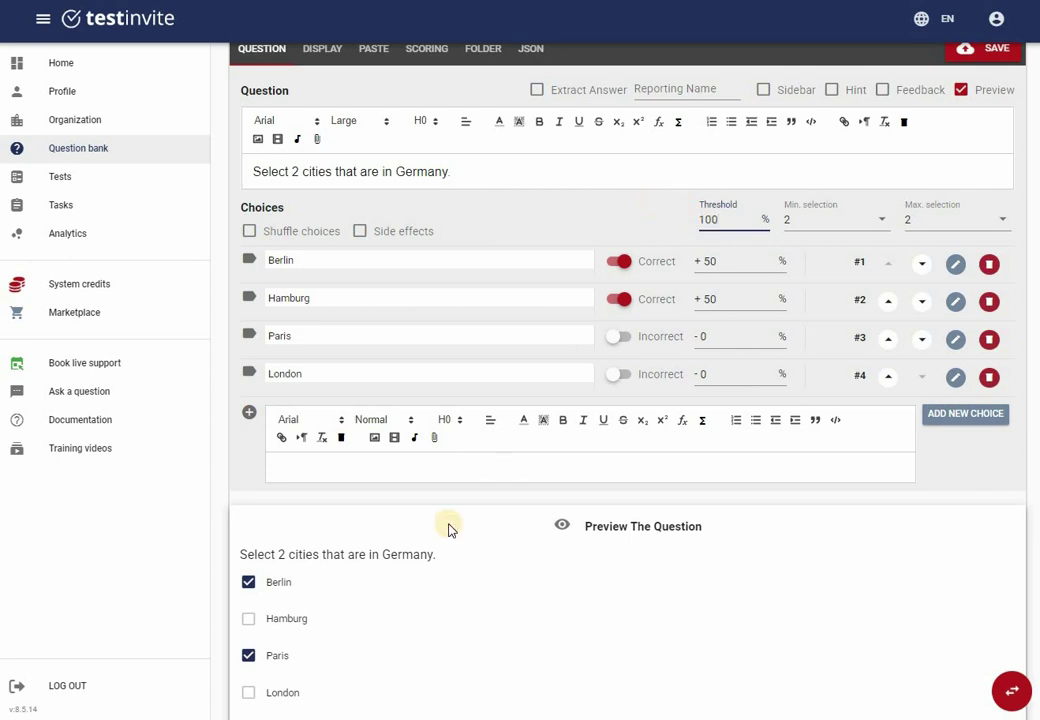
Check the score preview for the answer Berlin and Paris under the new threshold
click(449, 530)
scroll(449, 530, down, 2)
scroll(450, 527, up, 1)
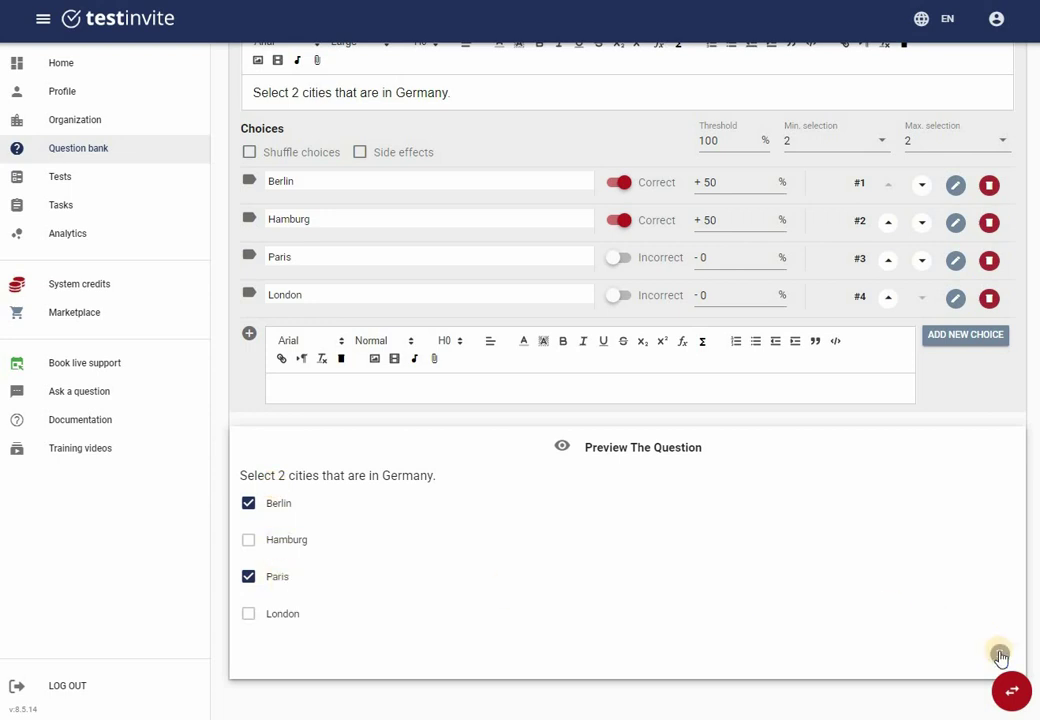
scroll(997, 573, down, 1)
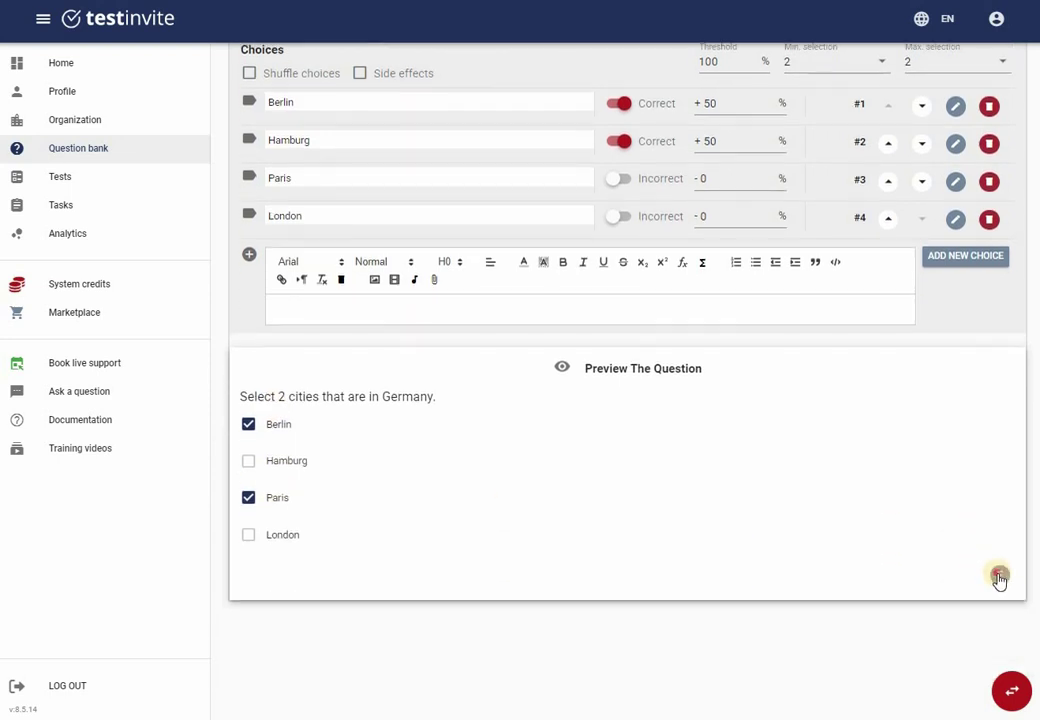
click(999, 577)
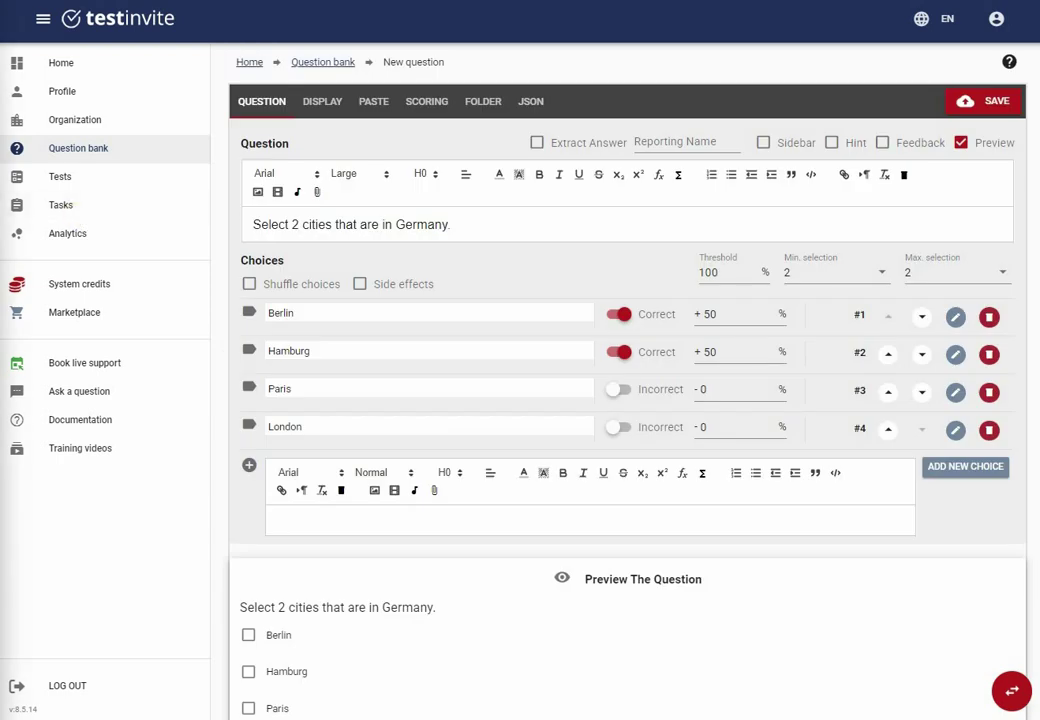
Replace the question text with "Select the cities that are in Germany." and set its font size to Large
drag(472, 228, 239, 223)
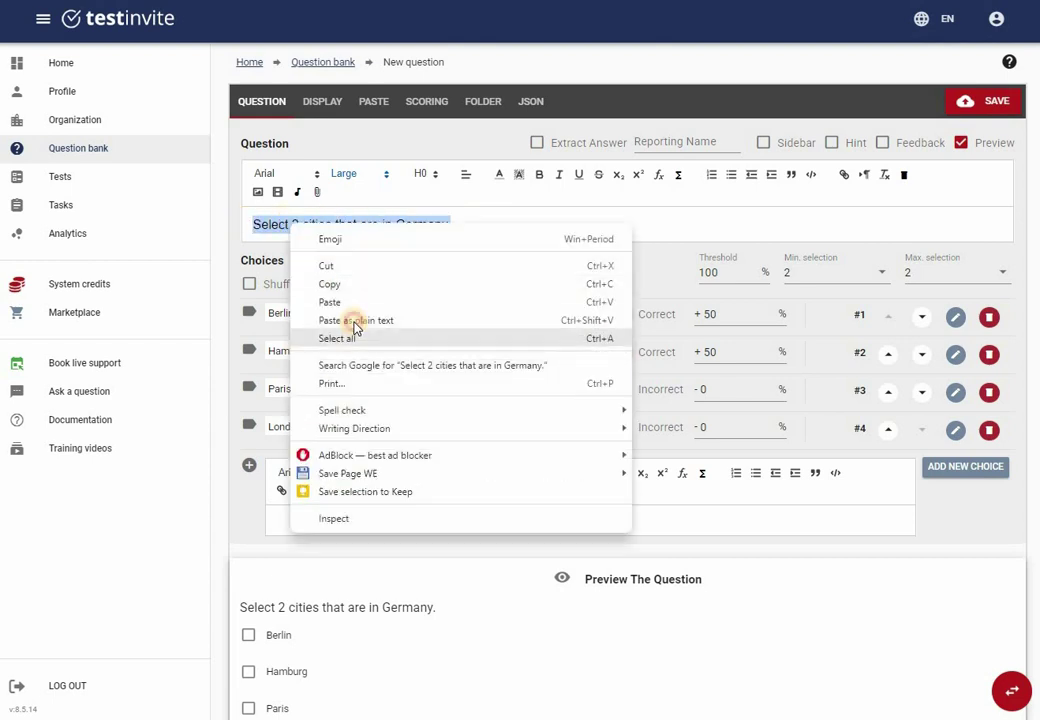
click(355, 321)
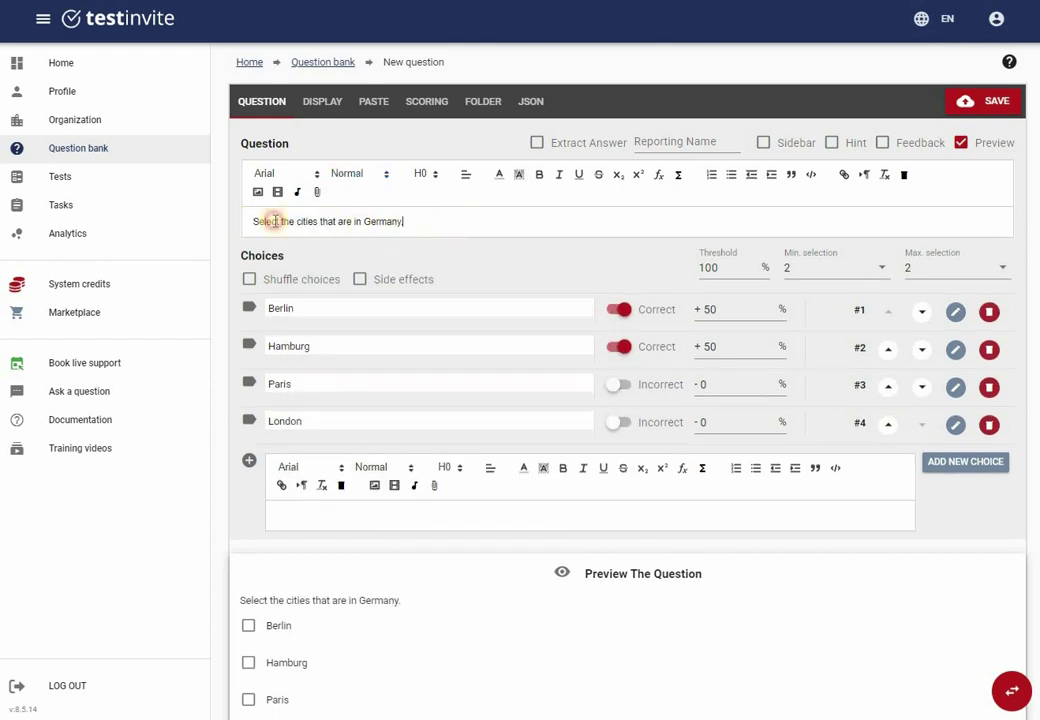
click(352, 174)
click(358, 240)
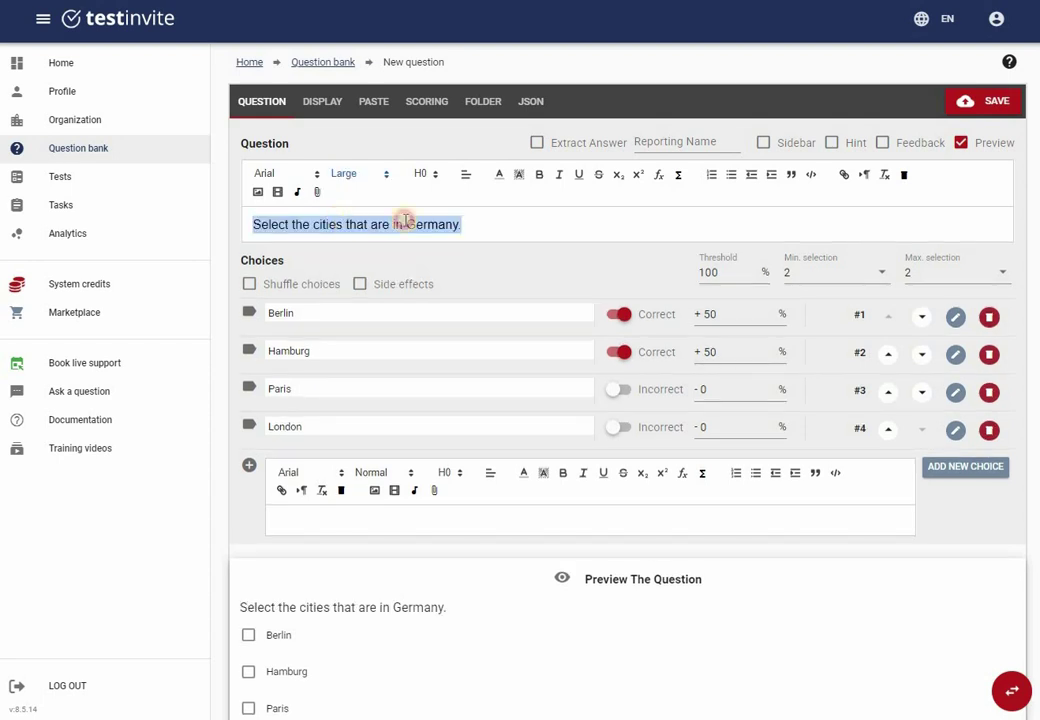
click(493, 226)
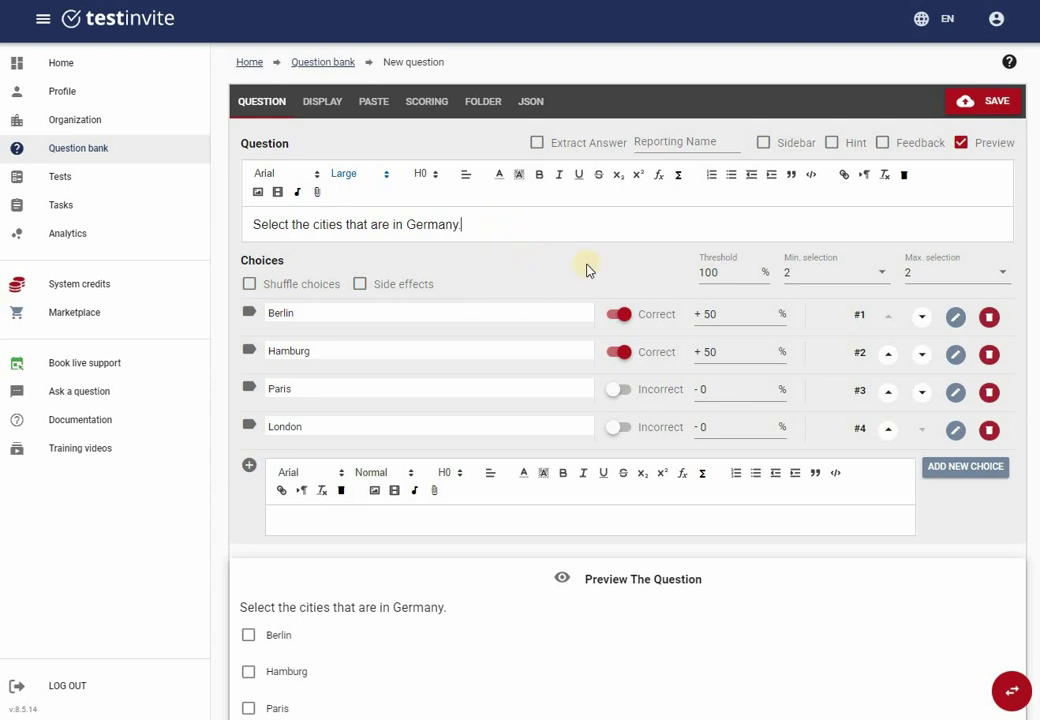
Set the choices' threshold to 0%, the minimum selection to 1 and the maximum selection to 4
double_click(700, 270)
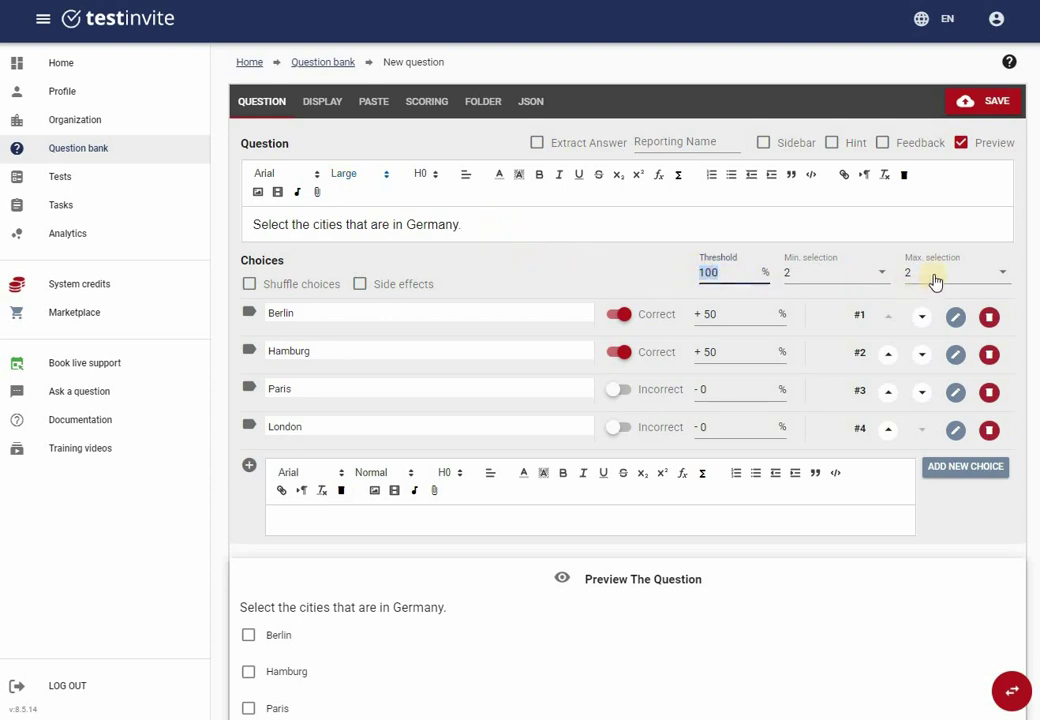
text(0)
click(831, 280)
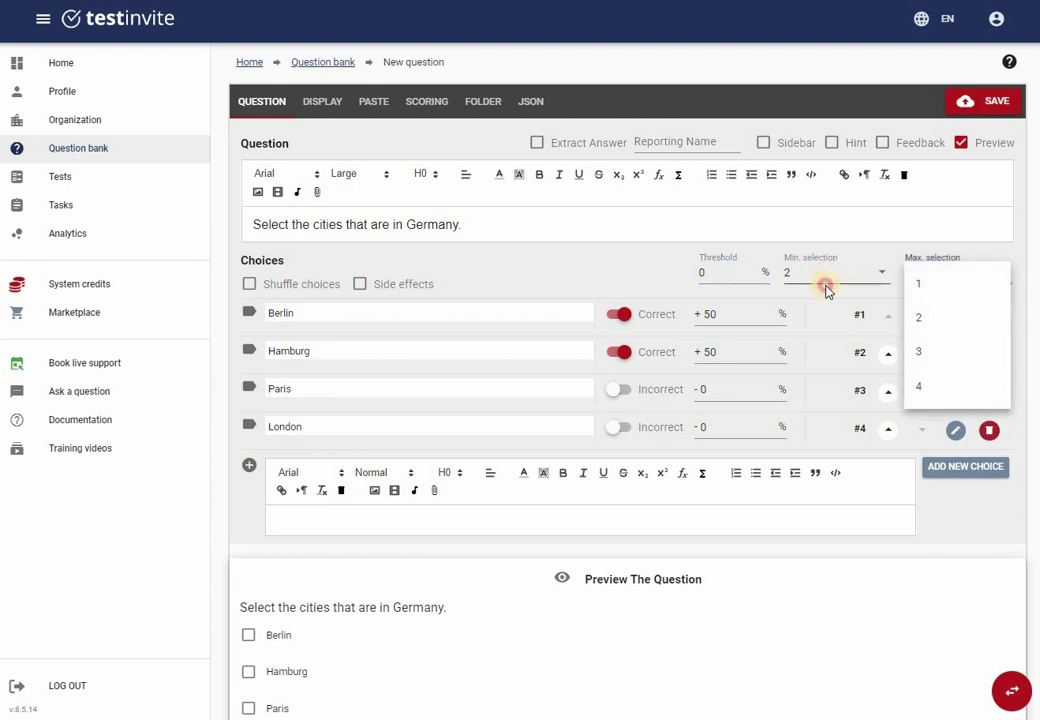
click(915, 283)
click(921, 295)
click(921, 290)
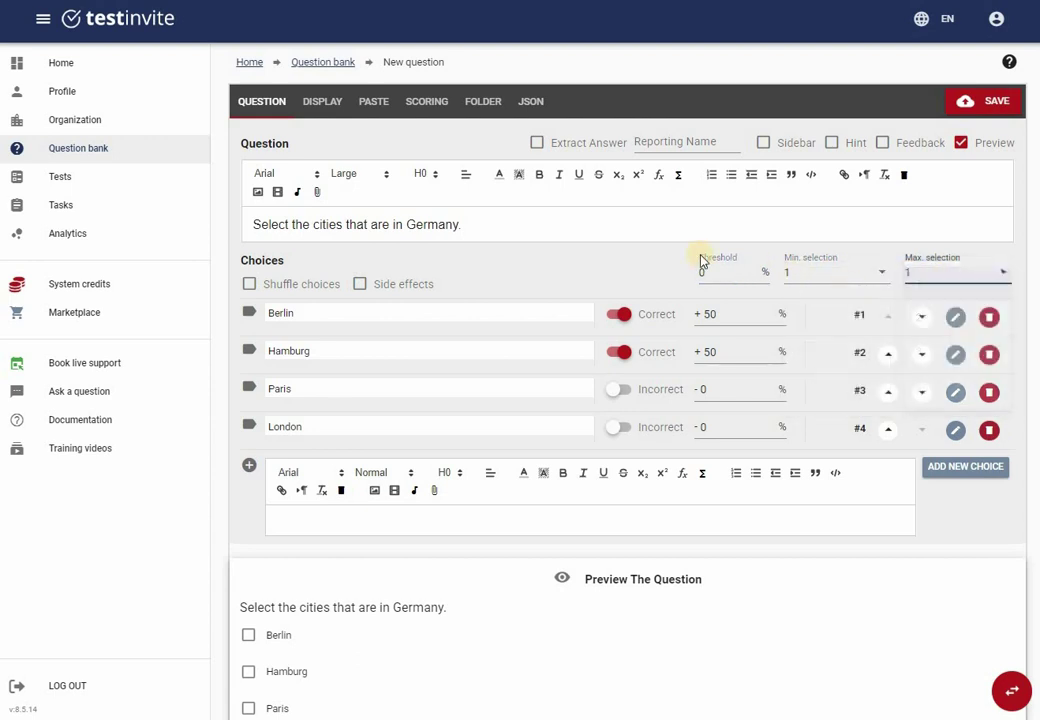
click(938, 387)
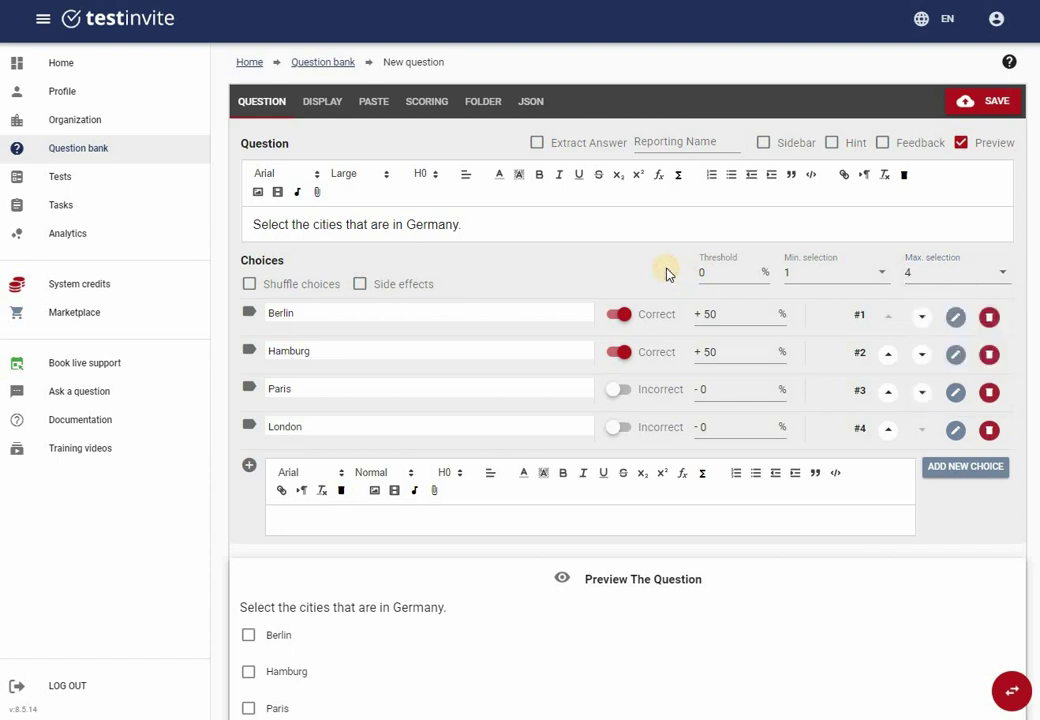
Set the penalty of the incorrect choices Paris and London to -50% each
click(703, 390)
text(50)
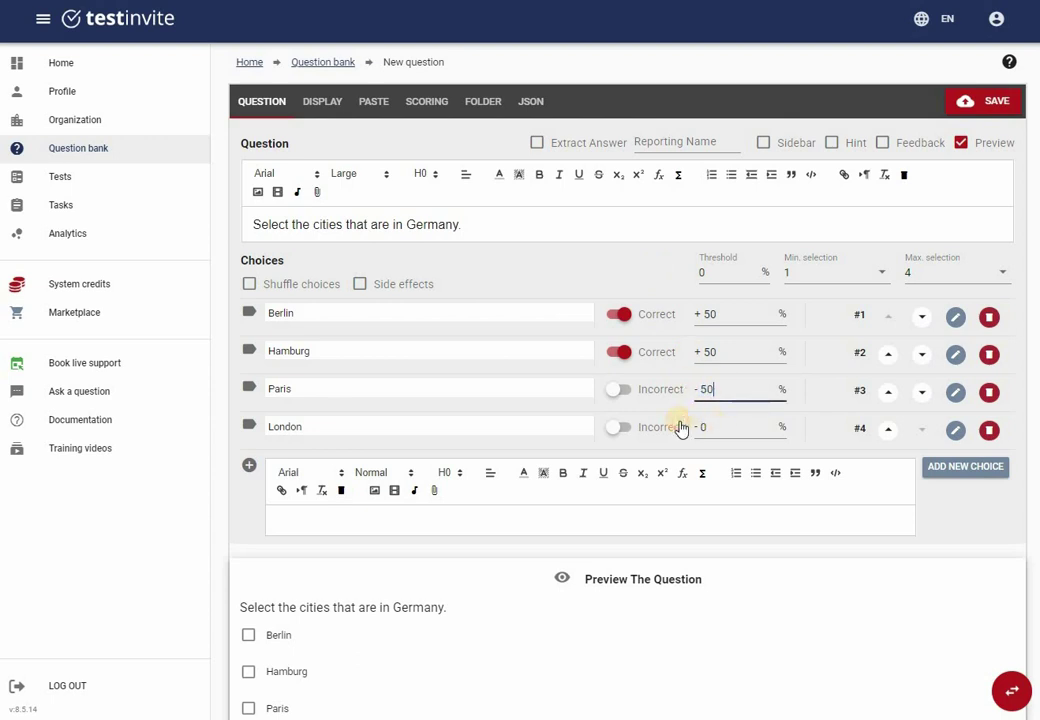
click(703, 427)
text(50)
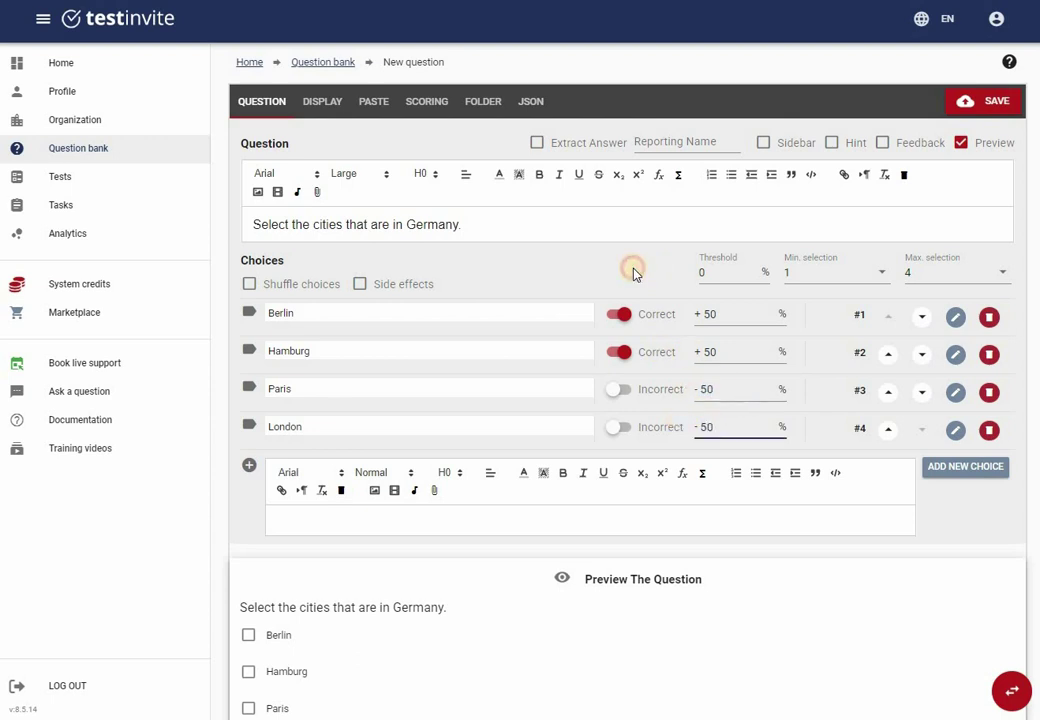
click(633, 270)
Answer the question preview with Berlin and Paris and view the score preview
scroll(378, 402, down, 2)
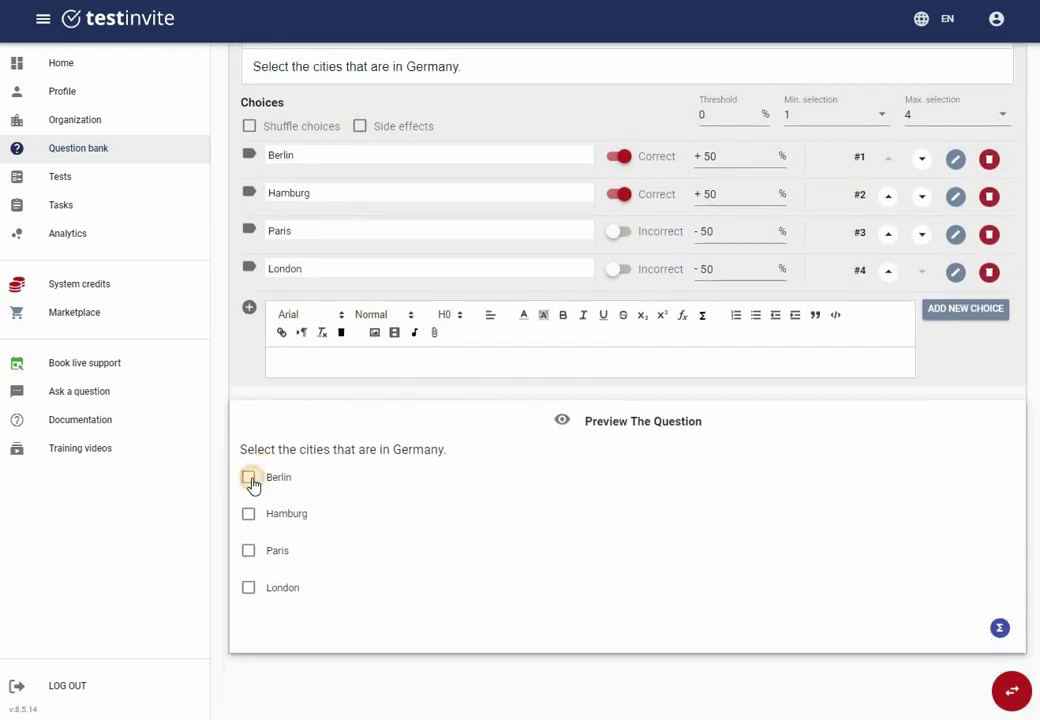
click(249, 551)
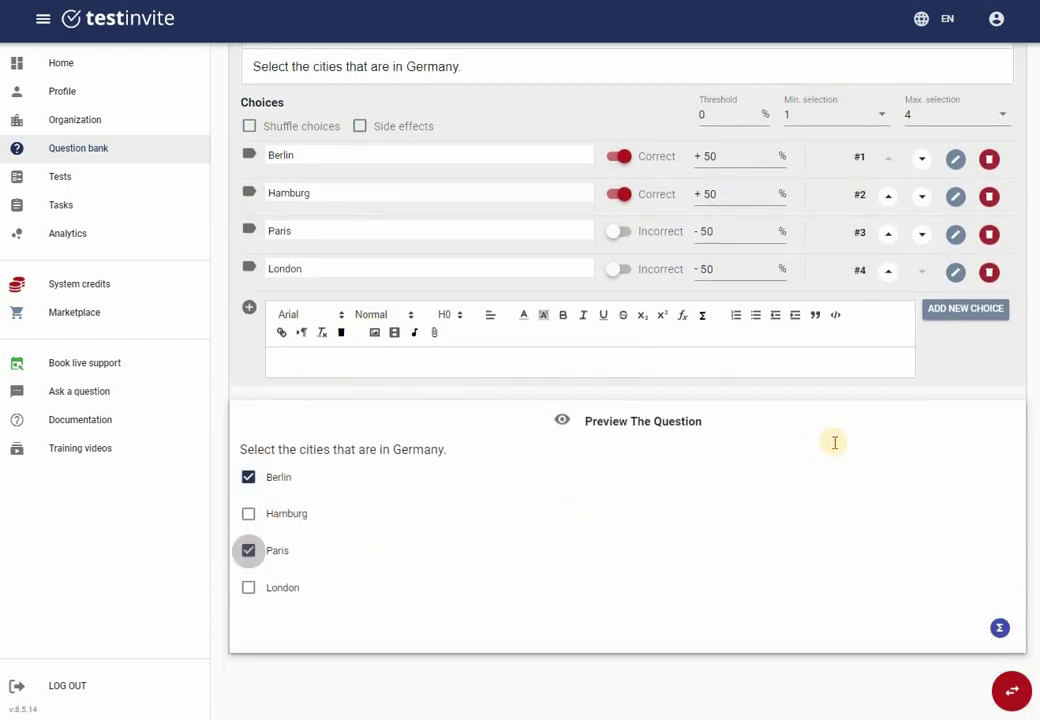
scroll(988, 570, down, 1)
click(1000, 577)
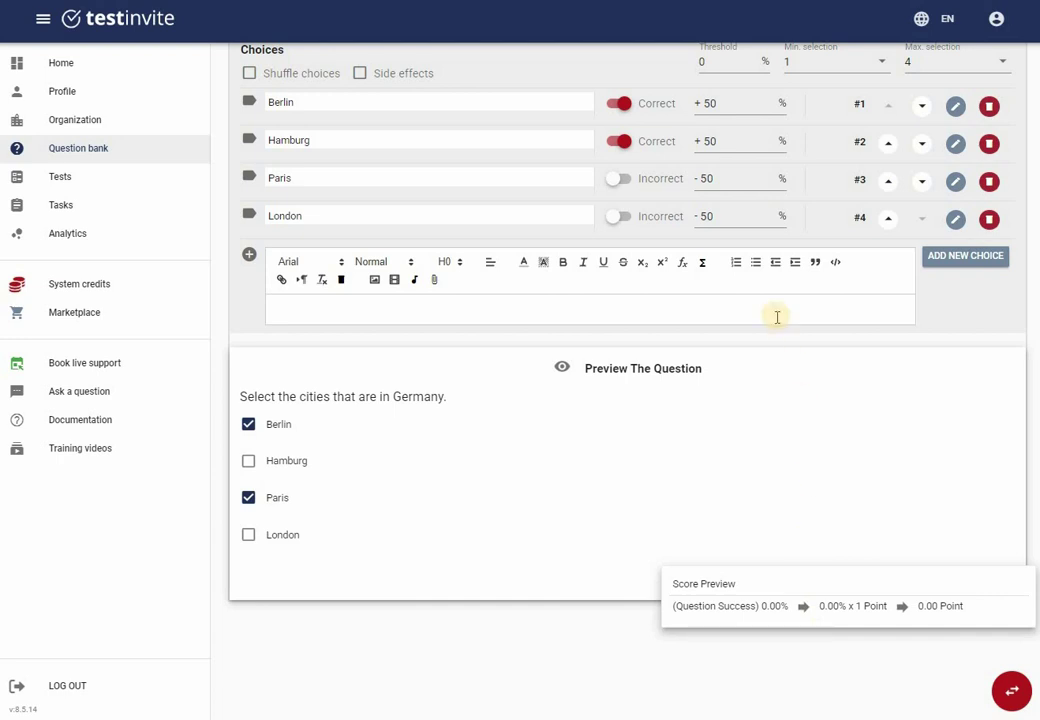
click(732, 428)
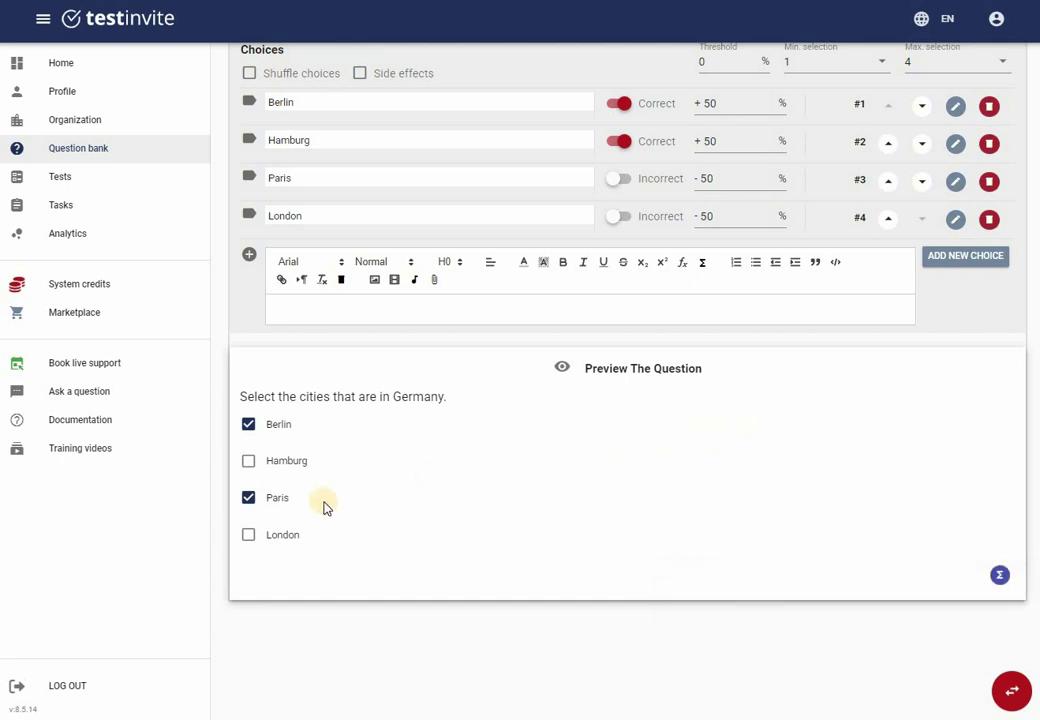
Change the preview answer to Berlin and Hamburg and check its score preview
click(249, 499)
click(250, 426)
click(252, 427)
click(249, 461)
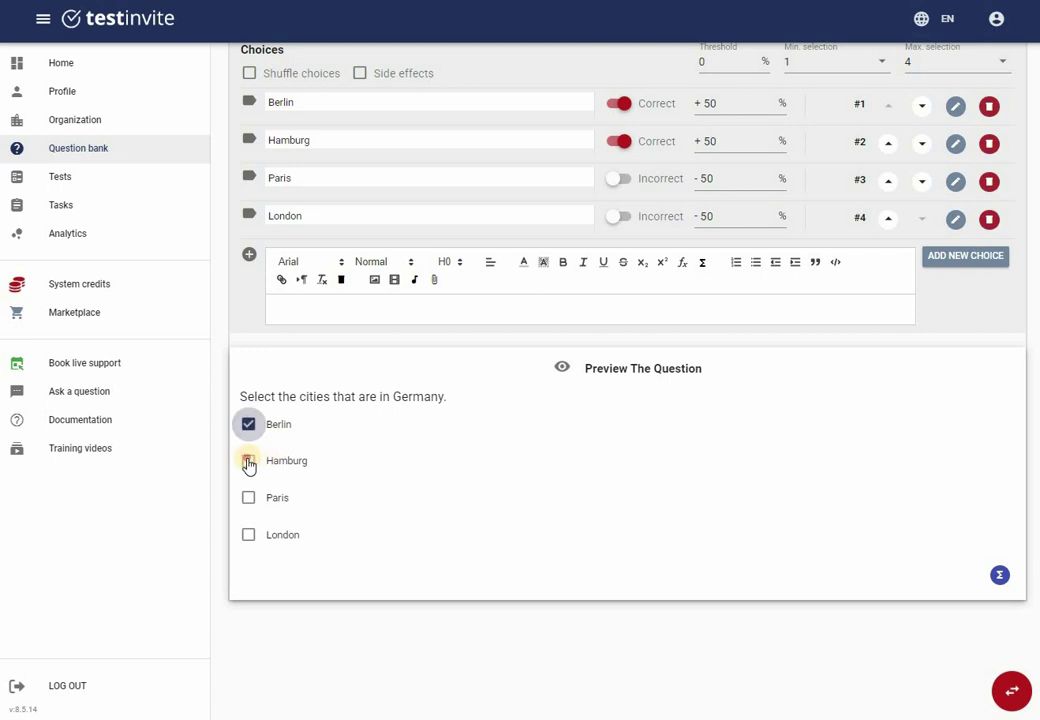
click(998, 580)
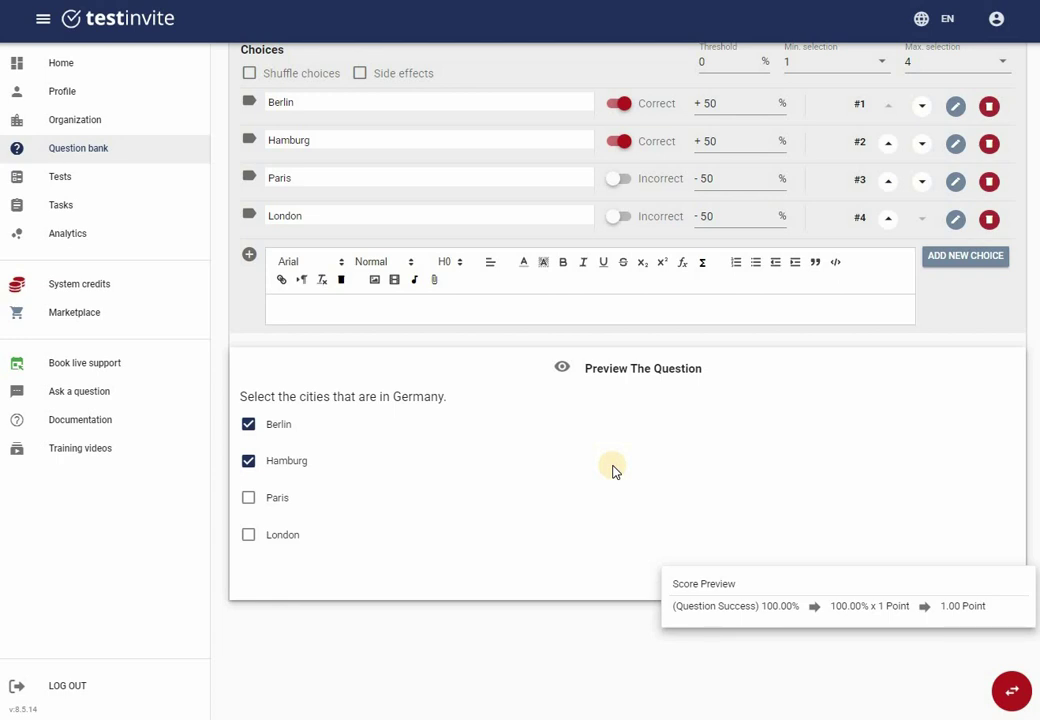
Clear the preview answer, choose Berlin, Hamburg and Paris, and check the score preview
click(248, 424)
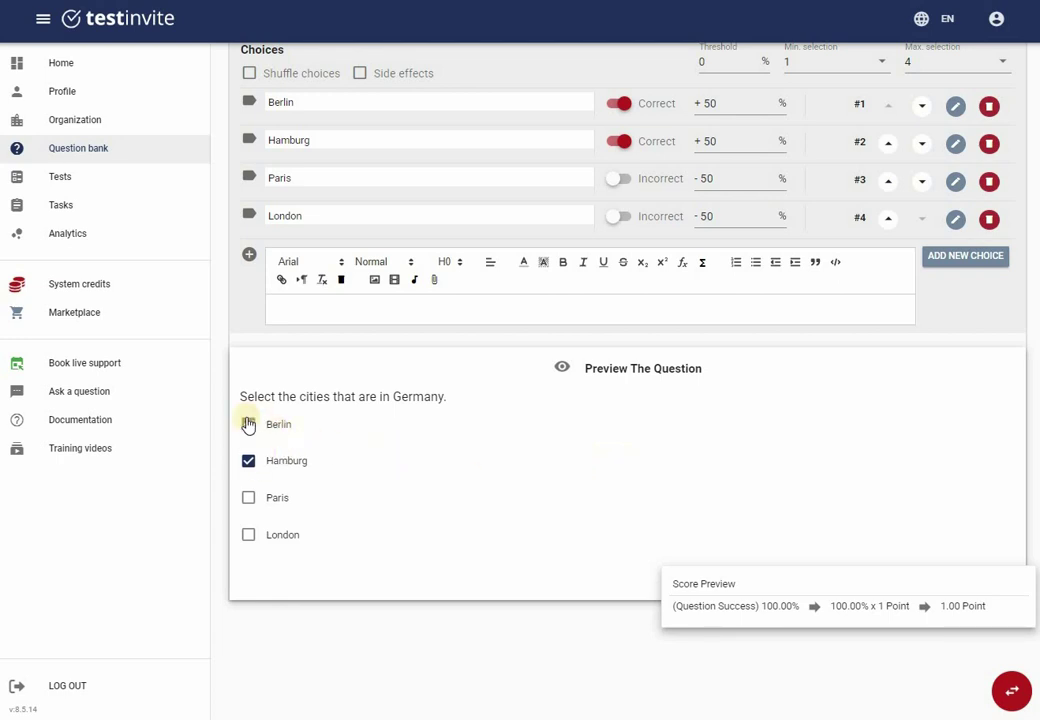
click(248, 425)
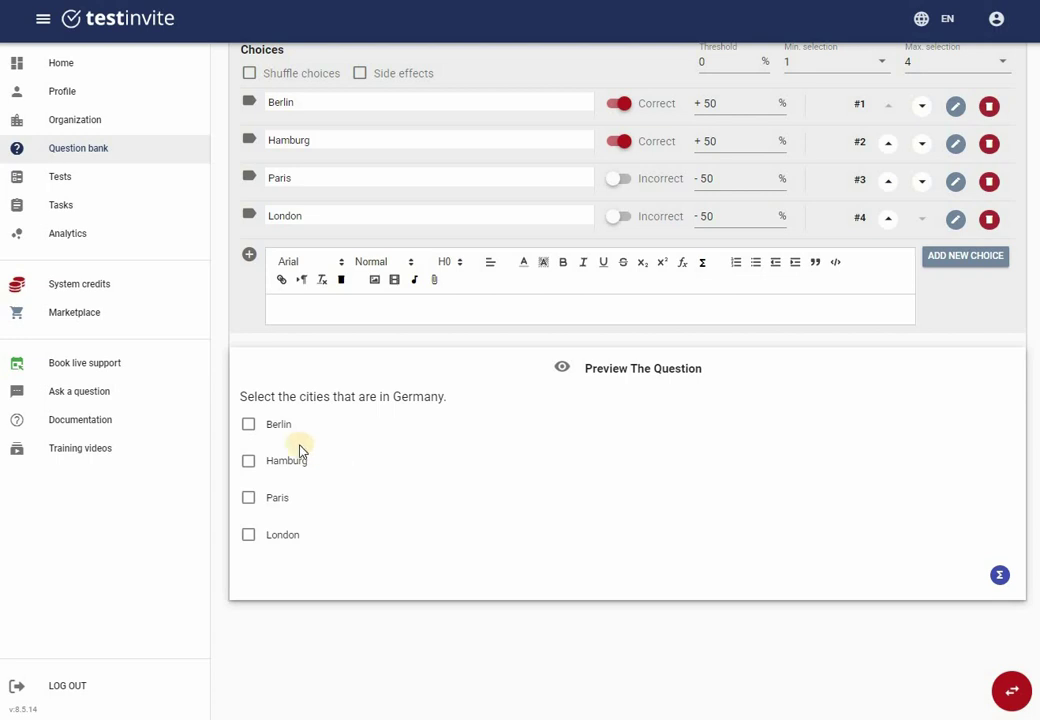
click(248, 424)
click(257, 462)
click(252, 497)
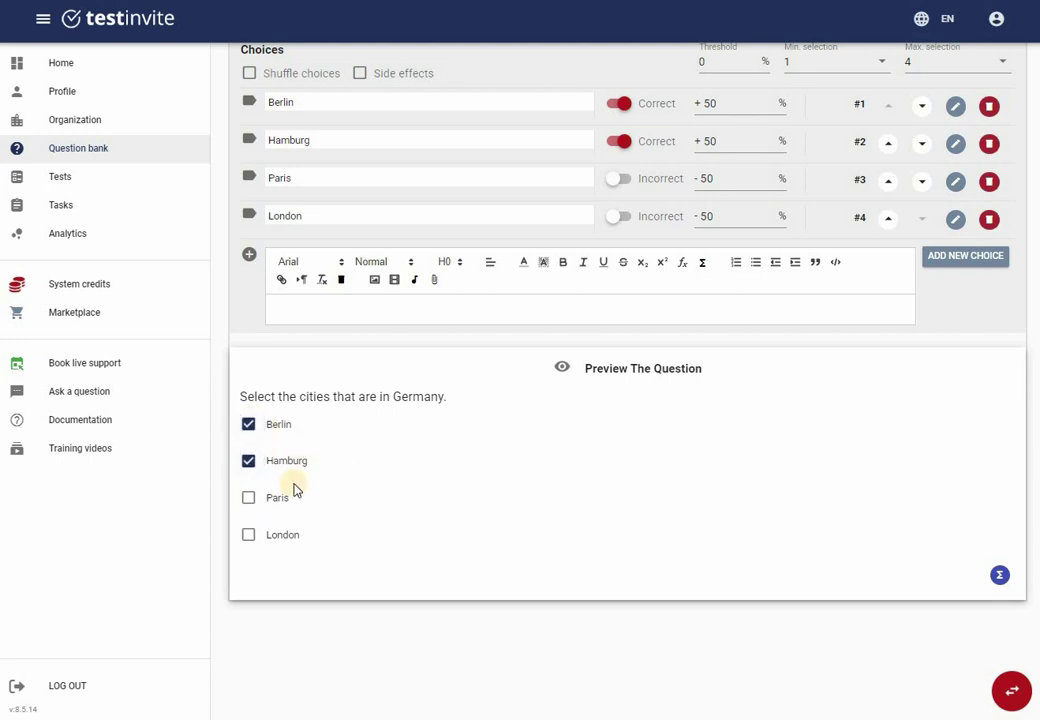
click(998, 577)
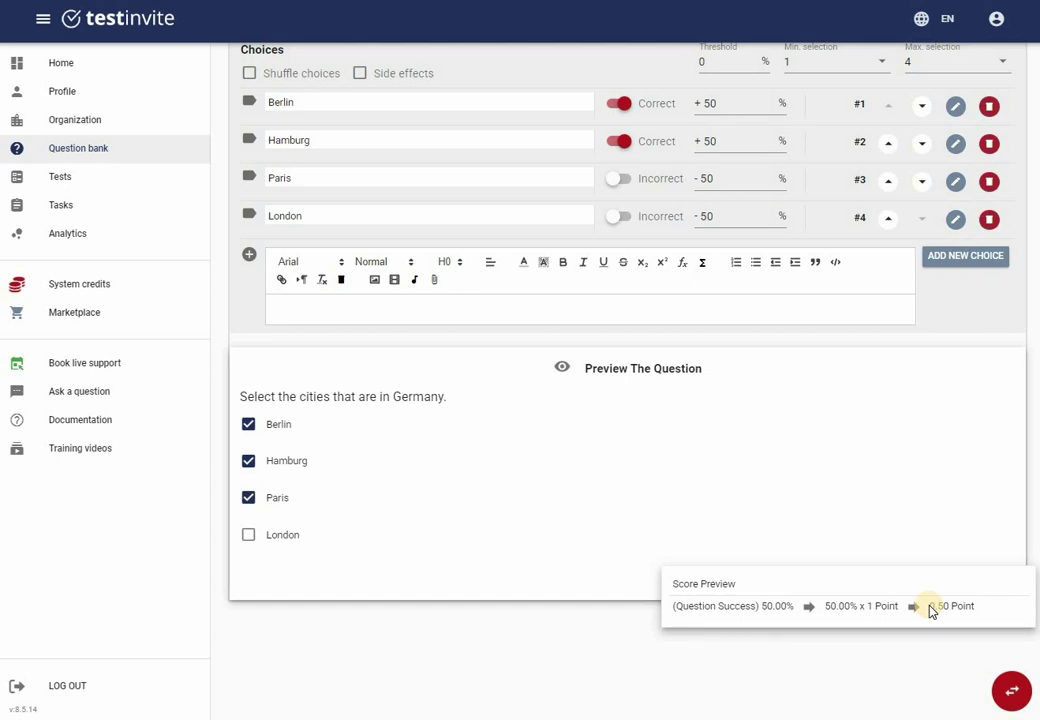
click(698, 494)
Switch the preview answer to Hamburg, Paris and London, and examine the point calculation in the score preview
click(245, 498)
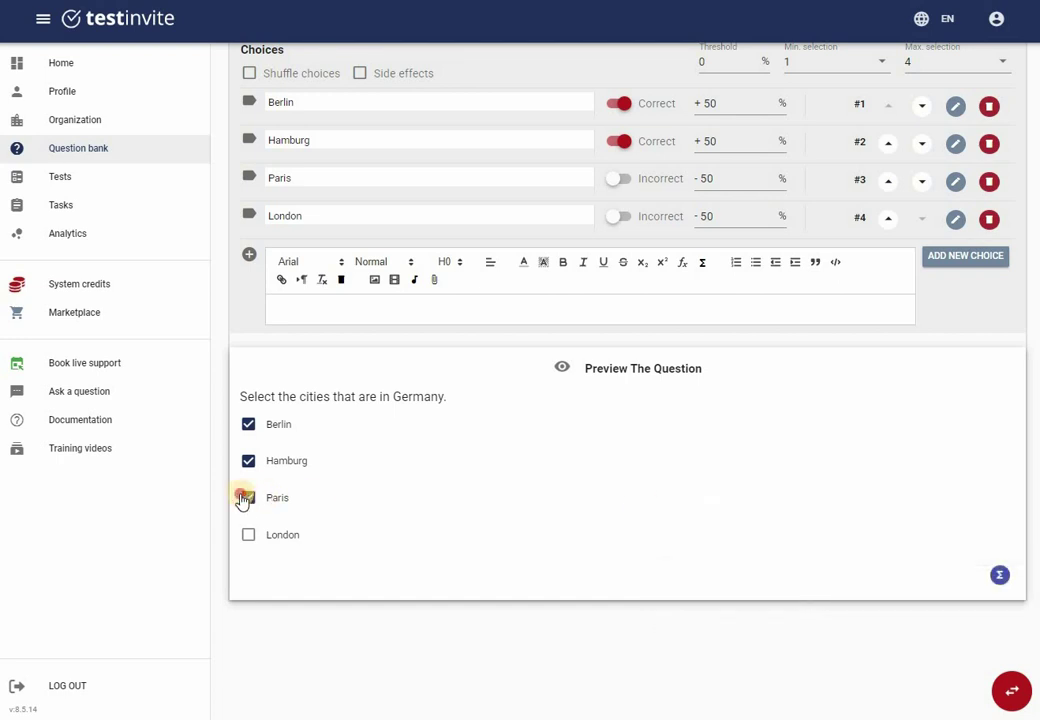
click(250, 461)
click(250, 428)
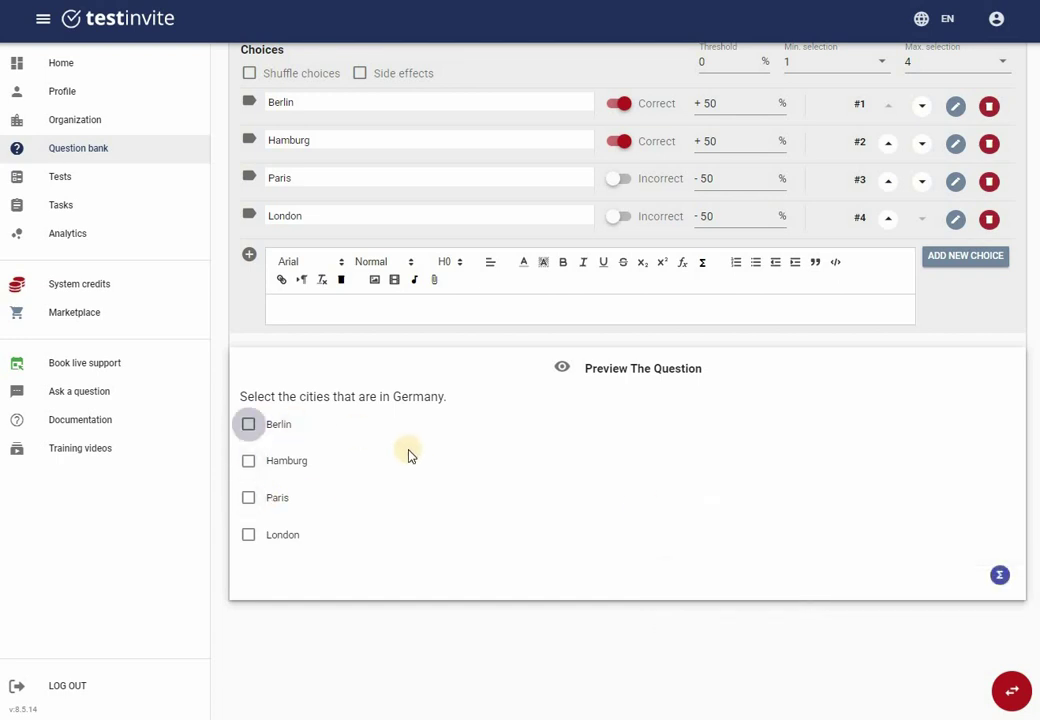
click(249, 536)
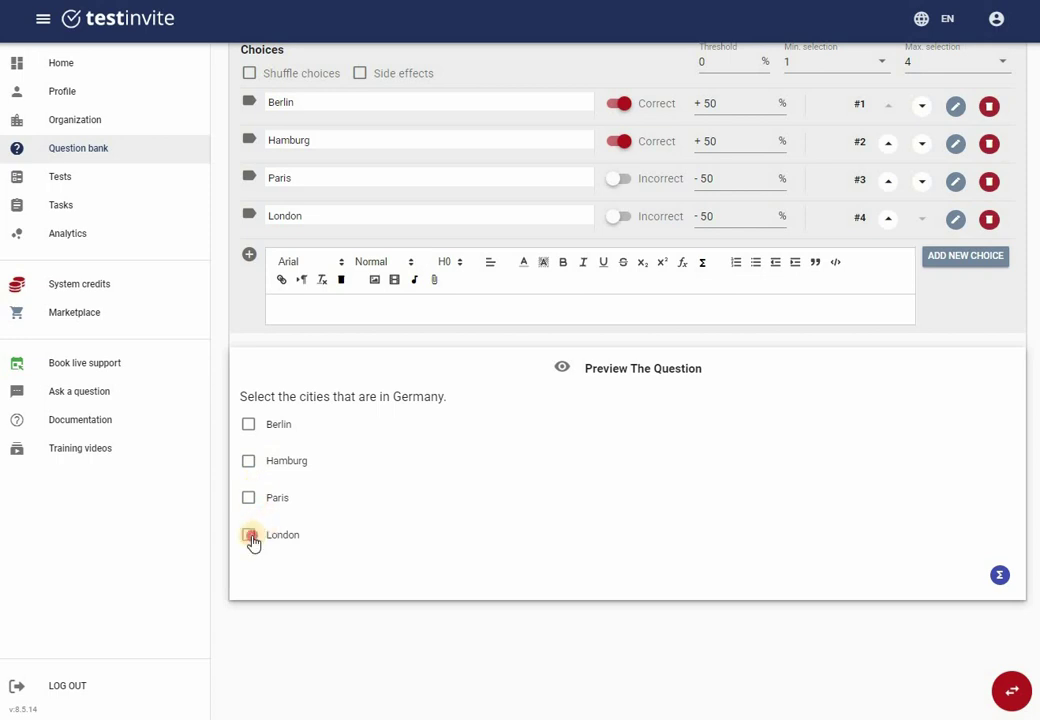
click(250, 462)
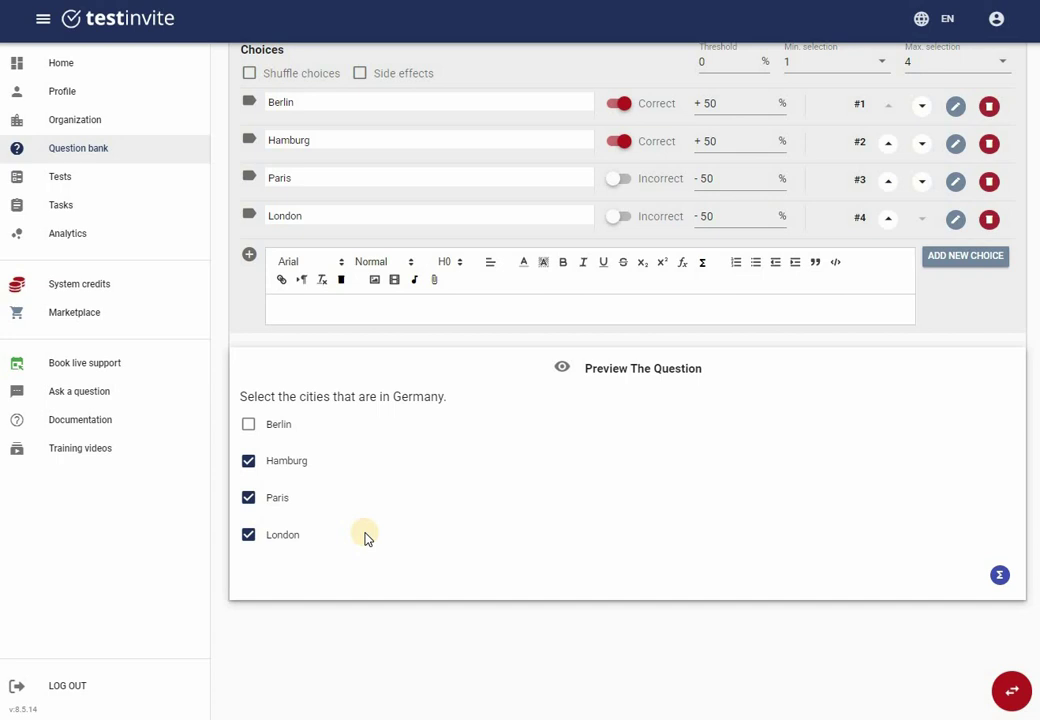
scroll(365, 538, up, 4)
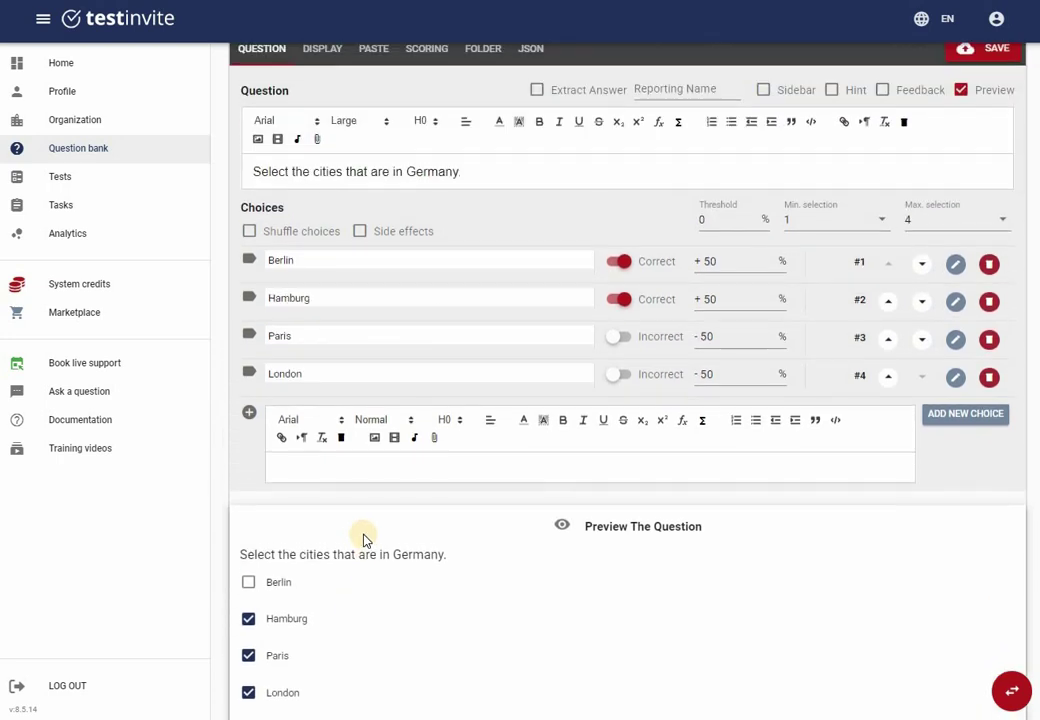
scroll(998, 615, down, 3)
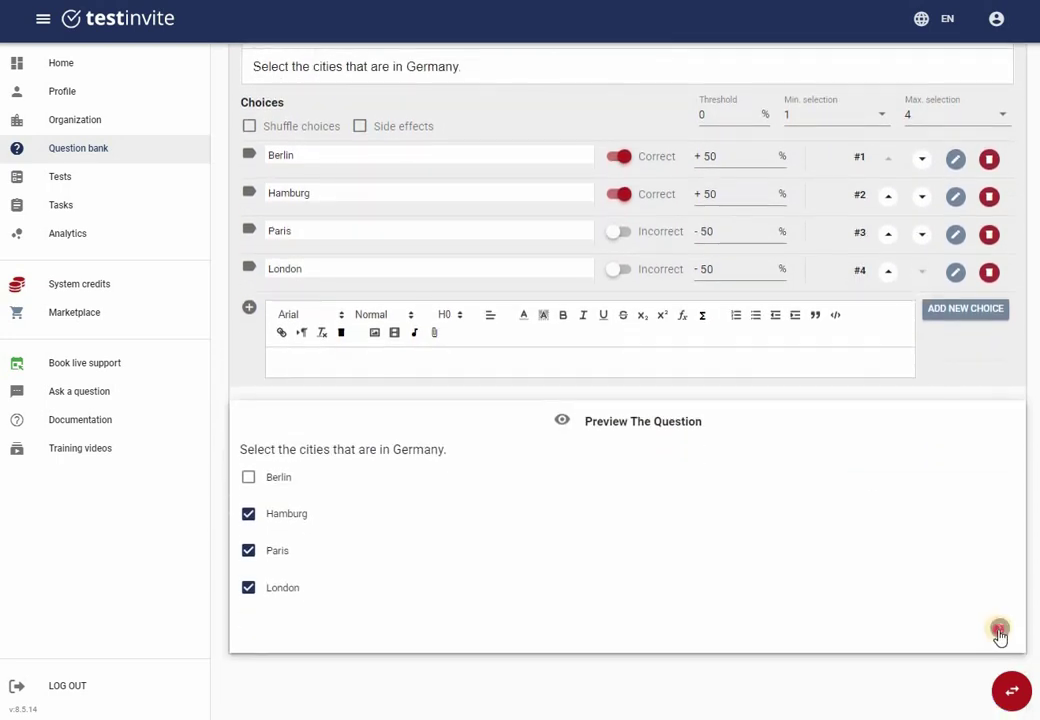
click(999, 627)
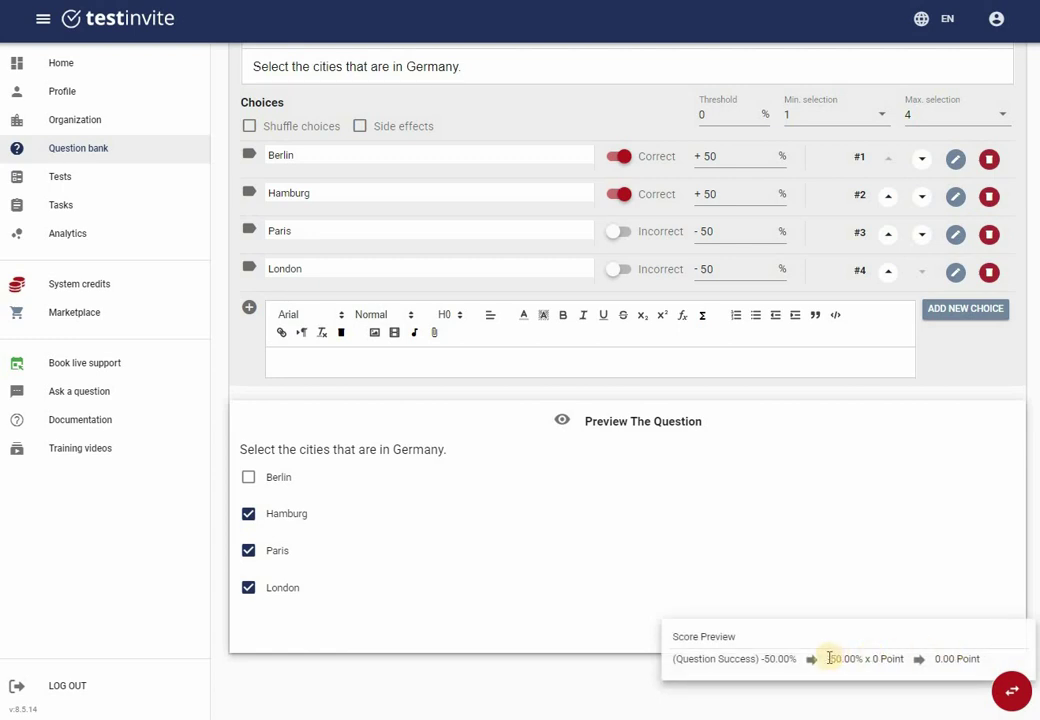
triple_click(887, 656)
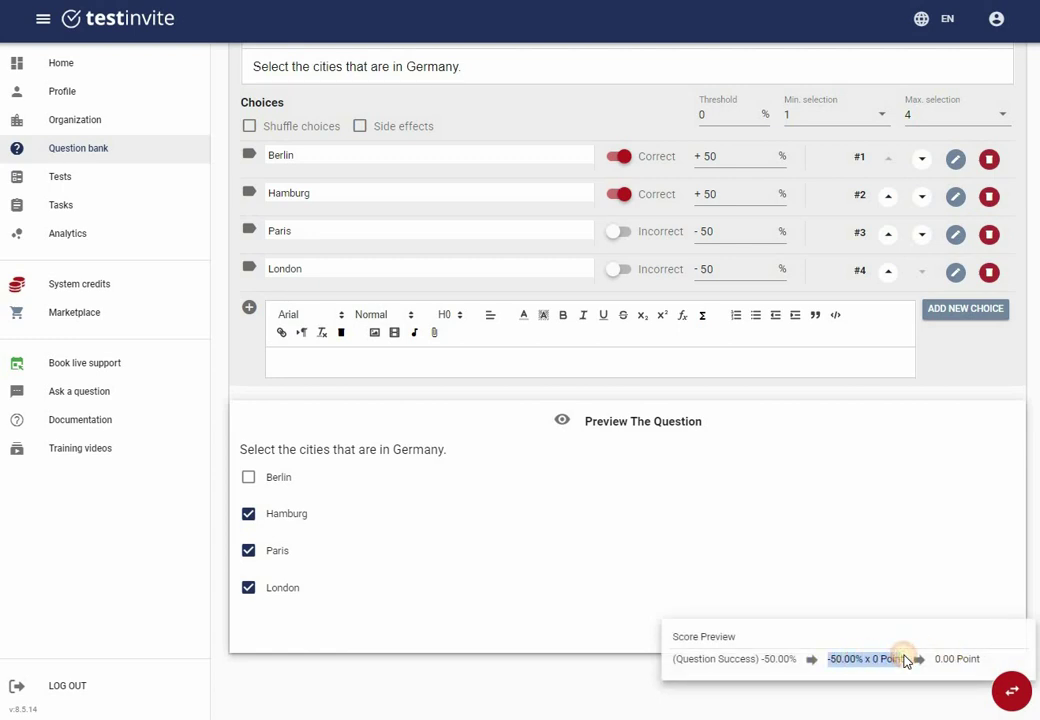
click(676, 580)
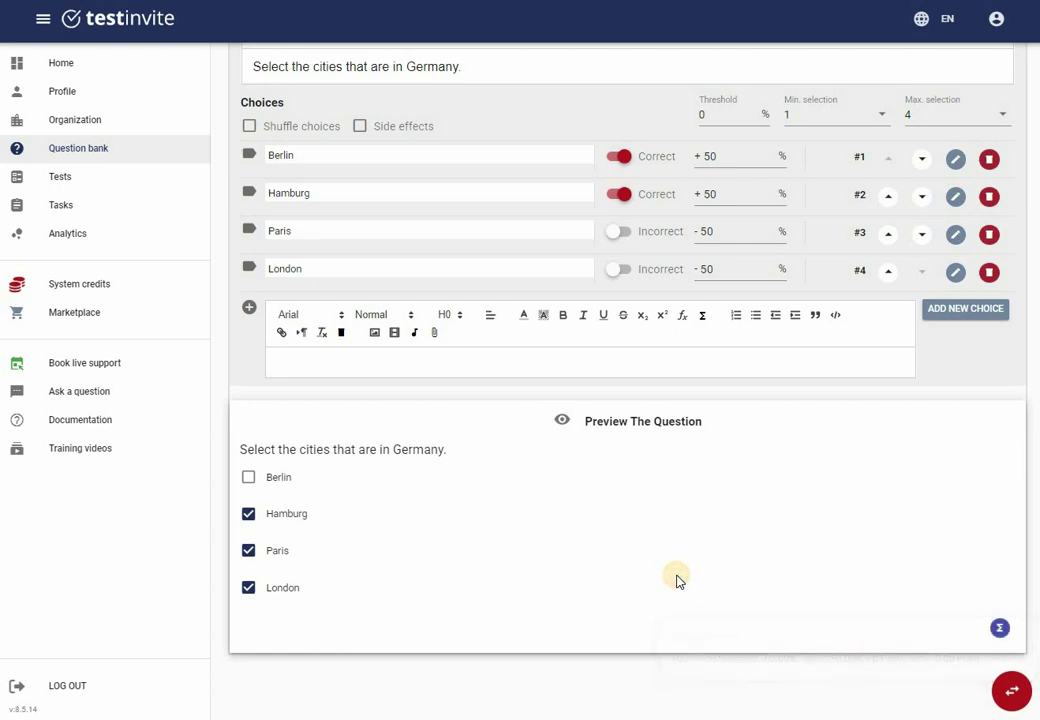
Review the question's point and negative multiplier in the scoring settings, and return to the question editor
scroll(506, 195, up, 3)
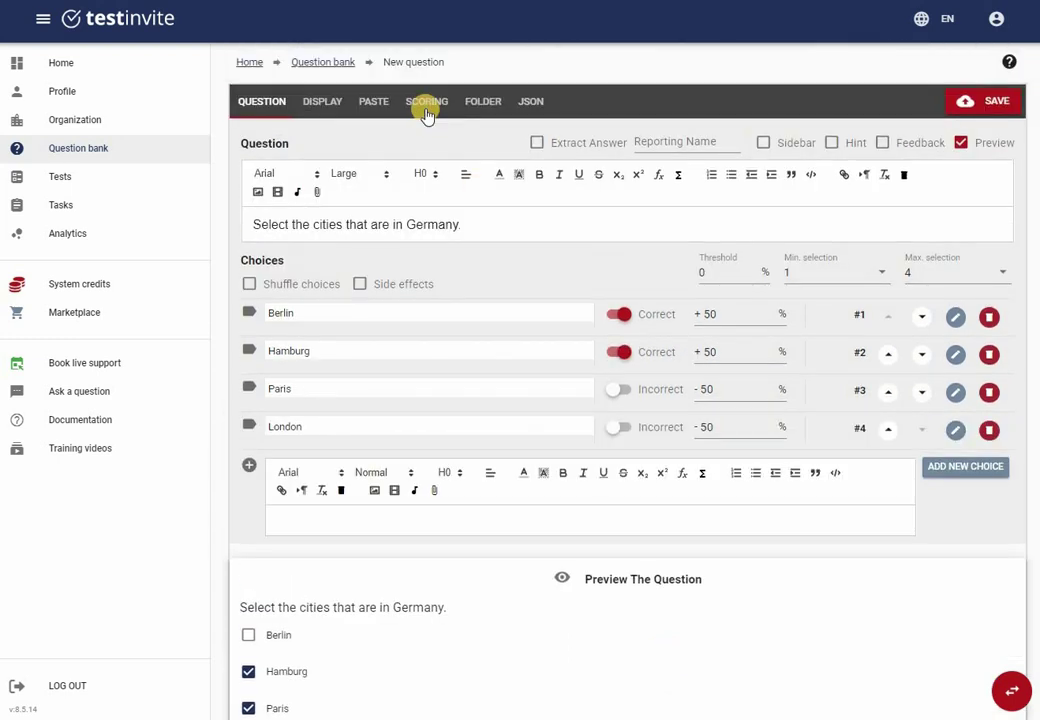
click(426, 108)
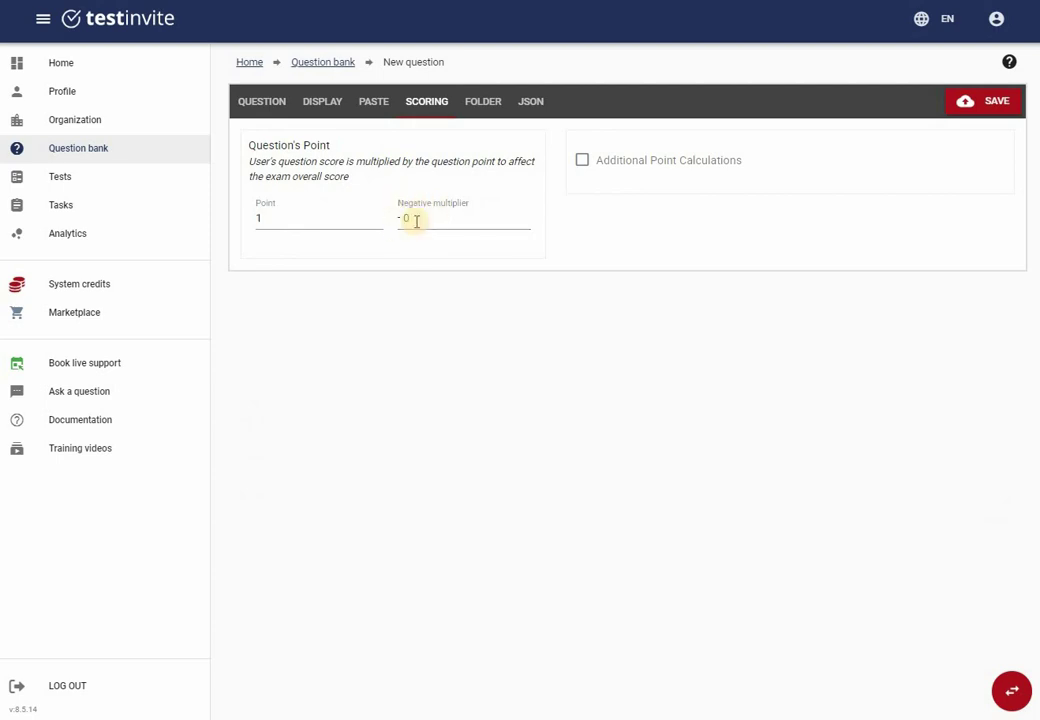
click(257, 110)
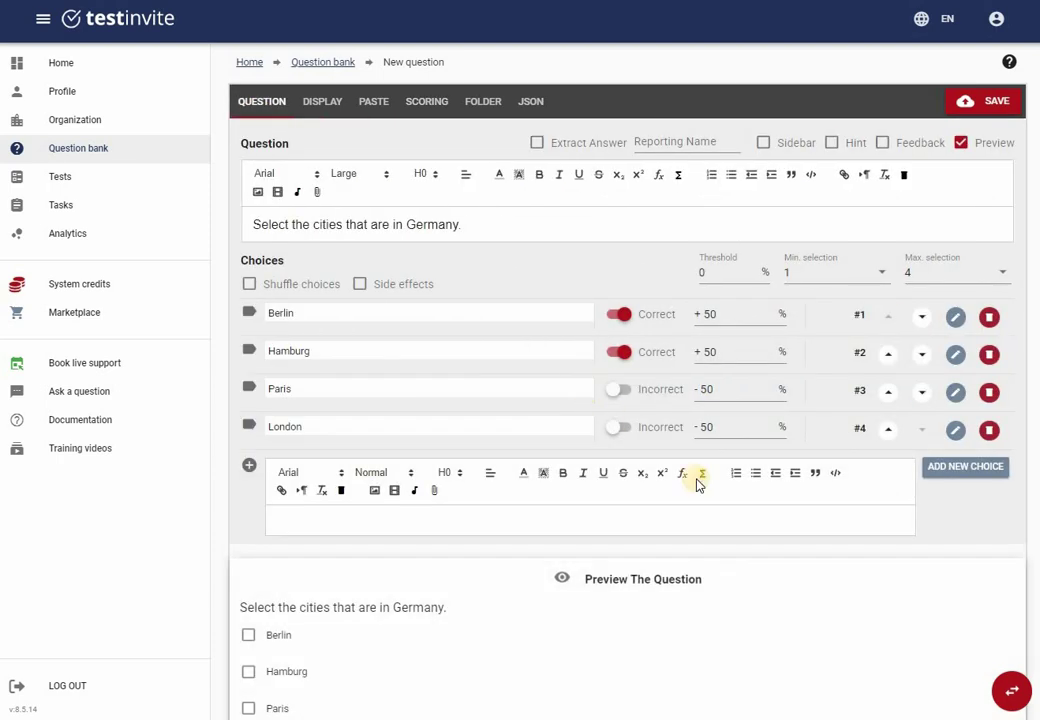
Select Hamburg, Paris and London as the preview answer and check the point calculation in the score preview
scroll(455, 515, down, 2)
scroll(455, 515, down, 1)
click(248, 535)
click(248, 498)
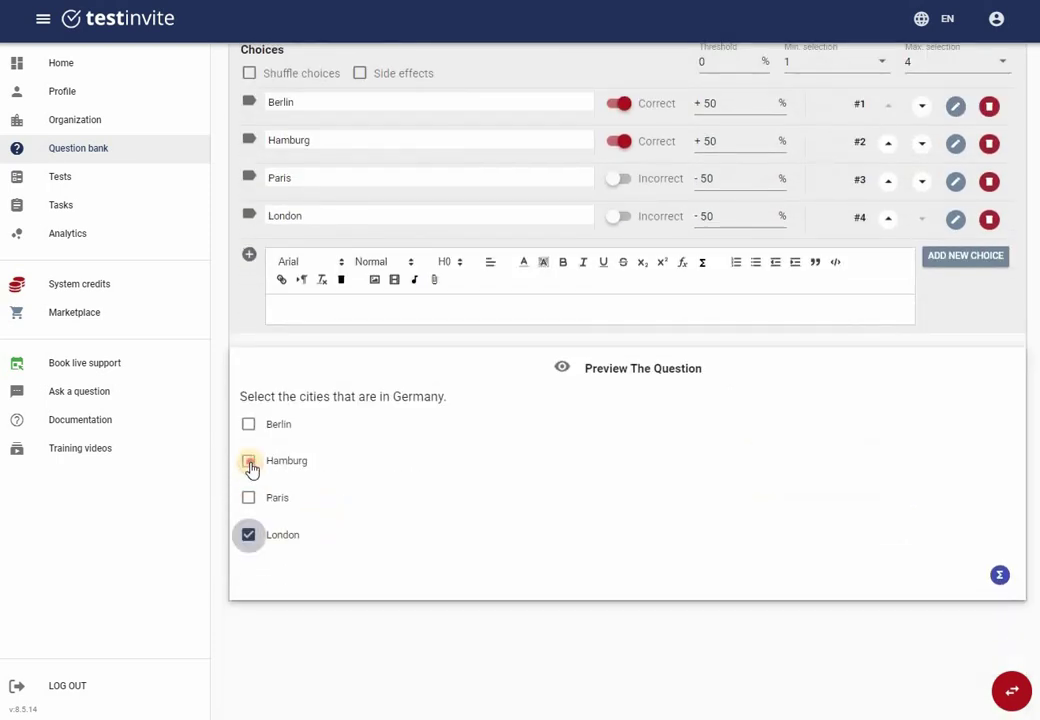
click(248, 461)
click(999, 576)
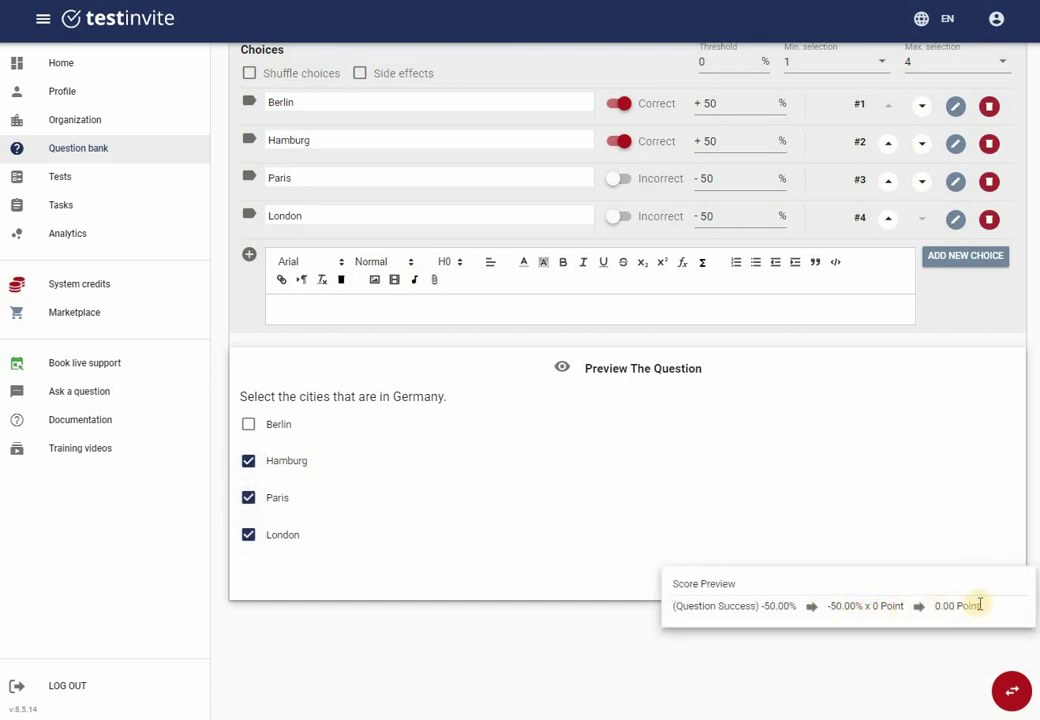
click(455, 559)
Set the question's negative multiplier to 1 in the scoring settings and return to the question editor
scroll(457, 543, up, 2)
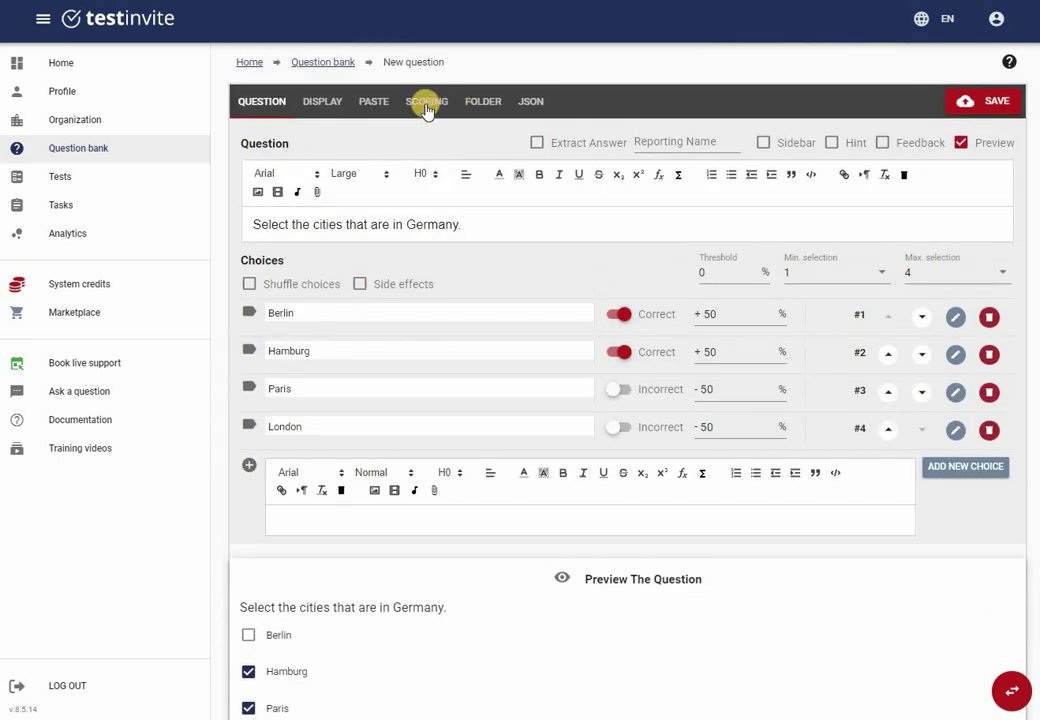
click(424, 104)
click(404, 219)
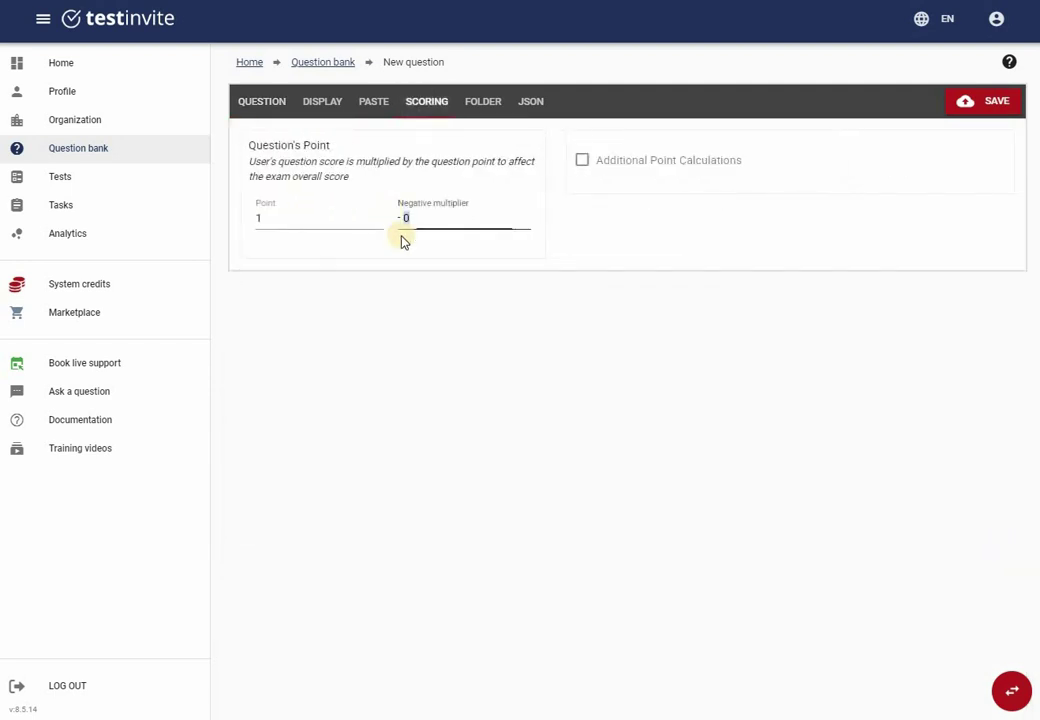
click(463, 376)
text(1)
click(276, 108)
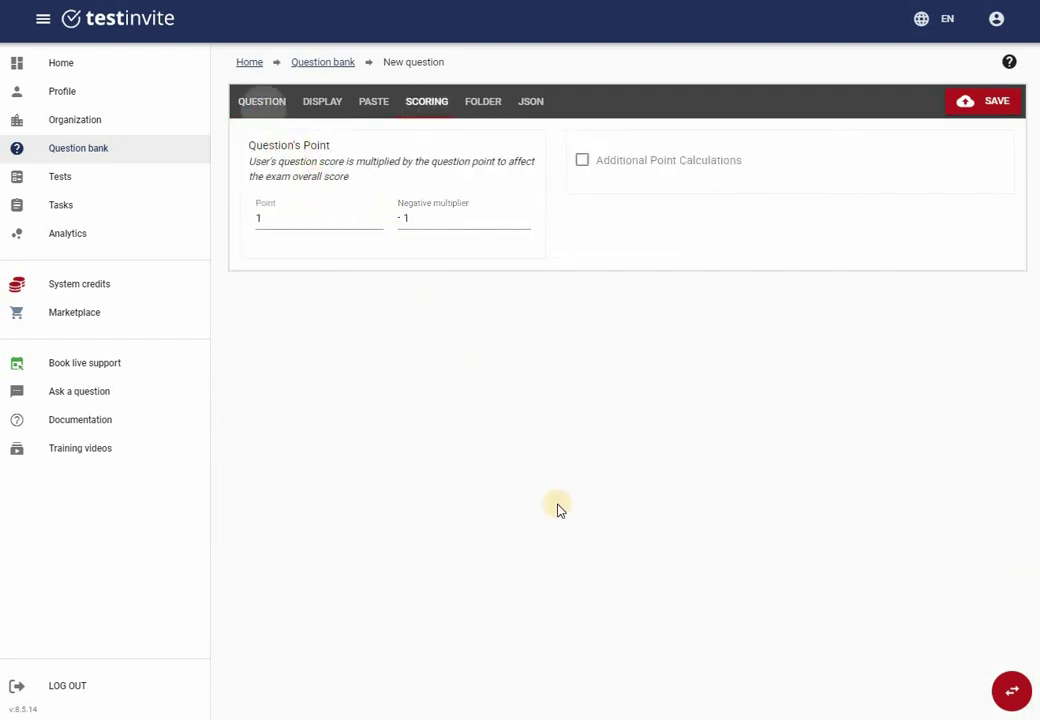
Choose Hamburg, Paris and London again in the question preview and examine the score with the new negative multiplier
scroll(297, 515, down, 2)
click(248, 534)
click(248, 497)
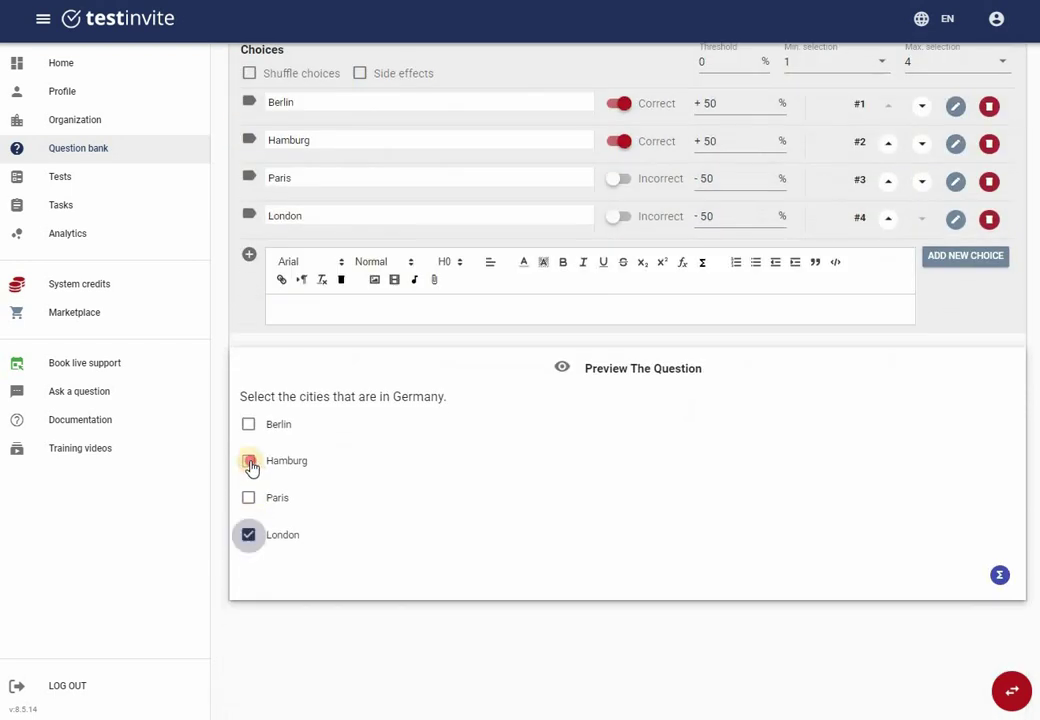
click(249, 461)
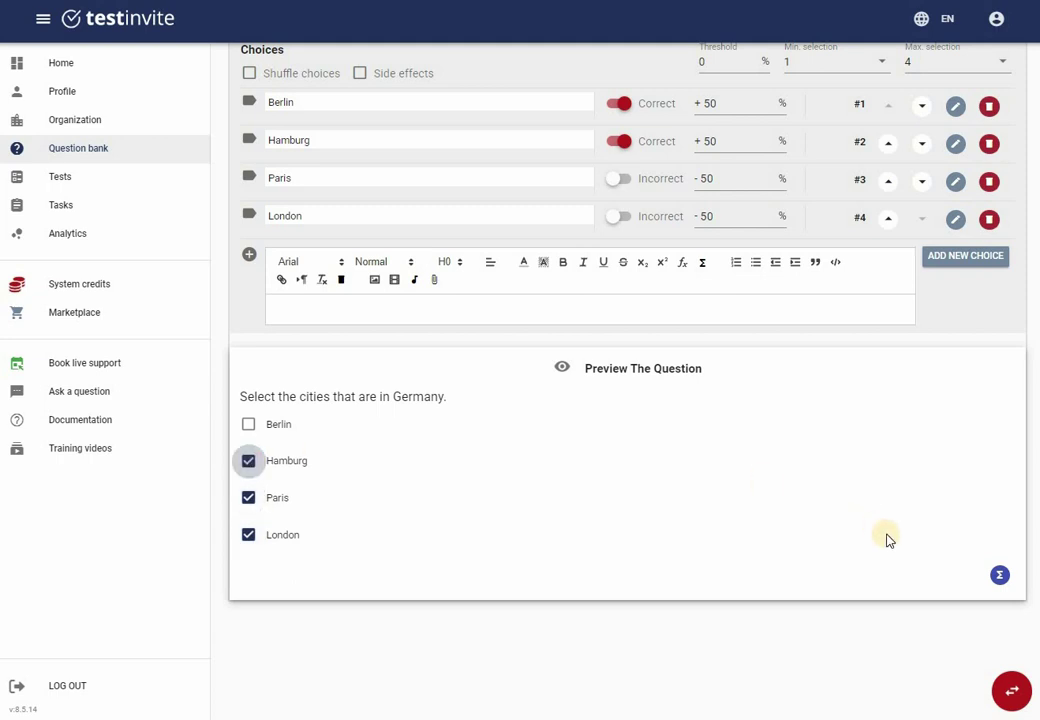
click(999, 575)
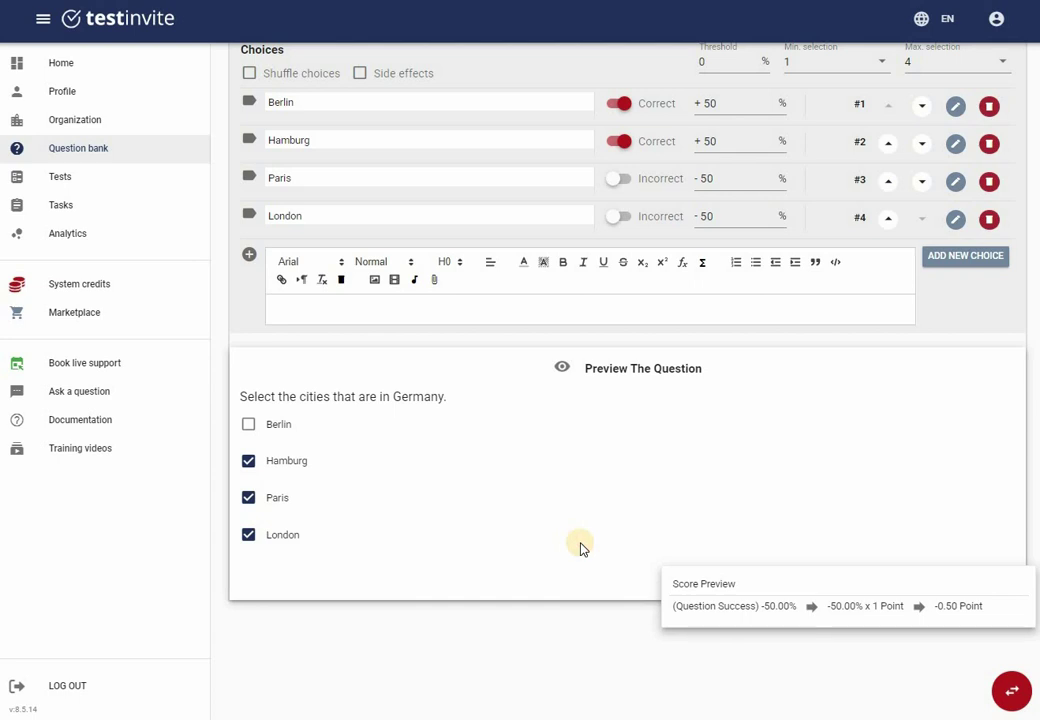
scroll(582, 547, up, 3)
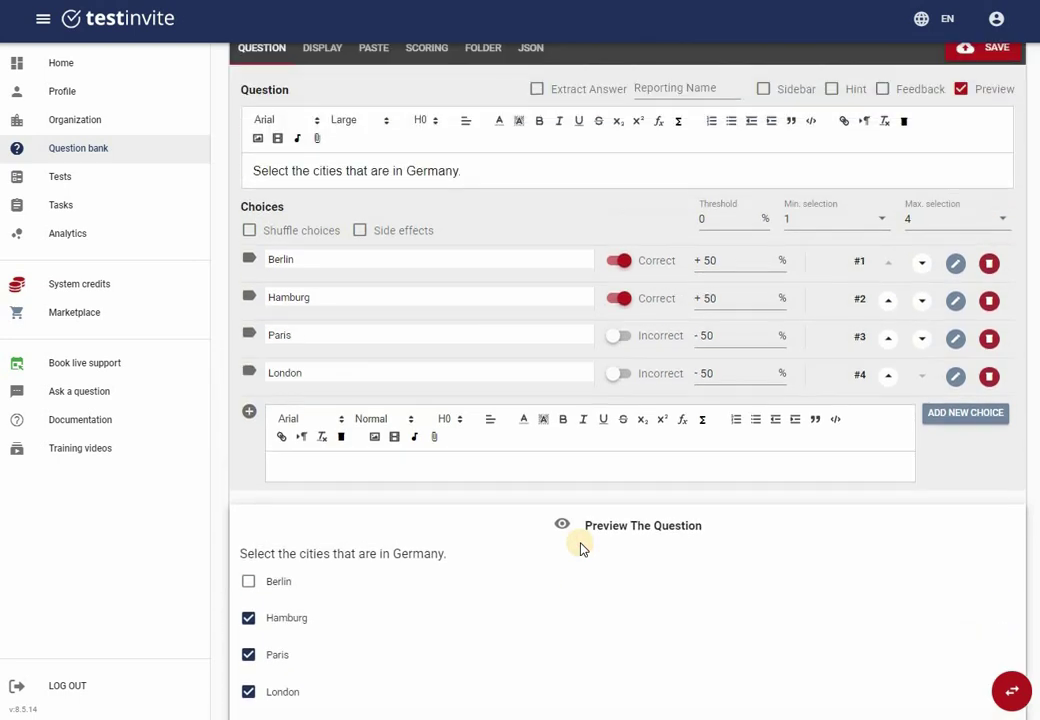
scroll(582, 547, up, 1)
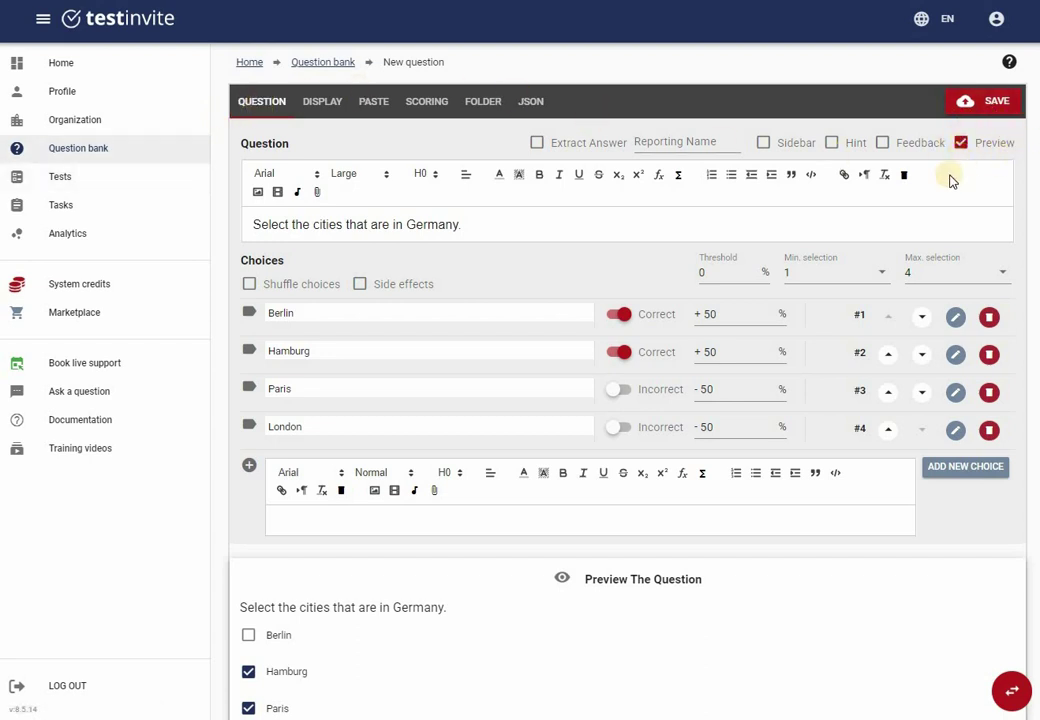
scroll(612, 320, down, 3)
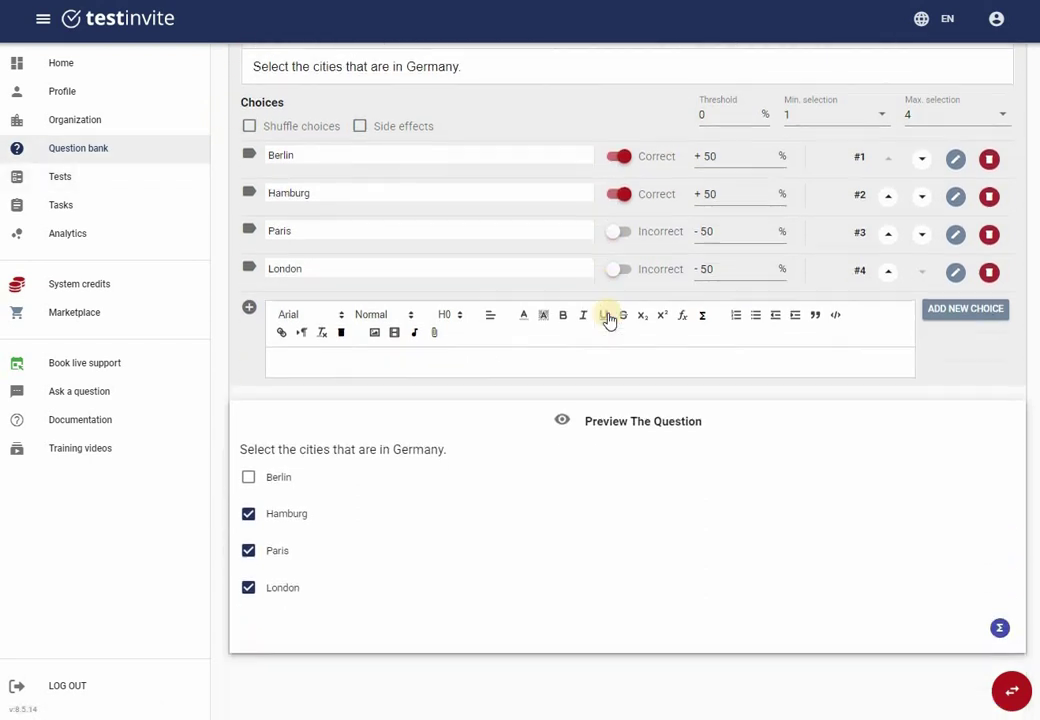
scroll(608, 320, up, 3)
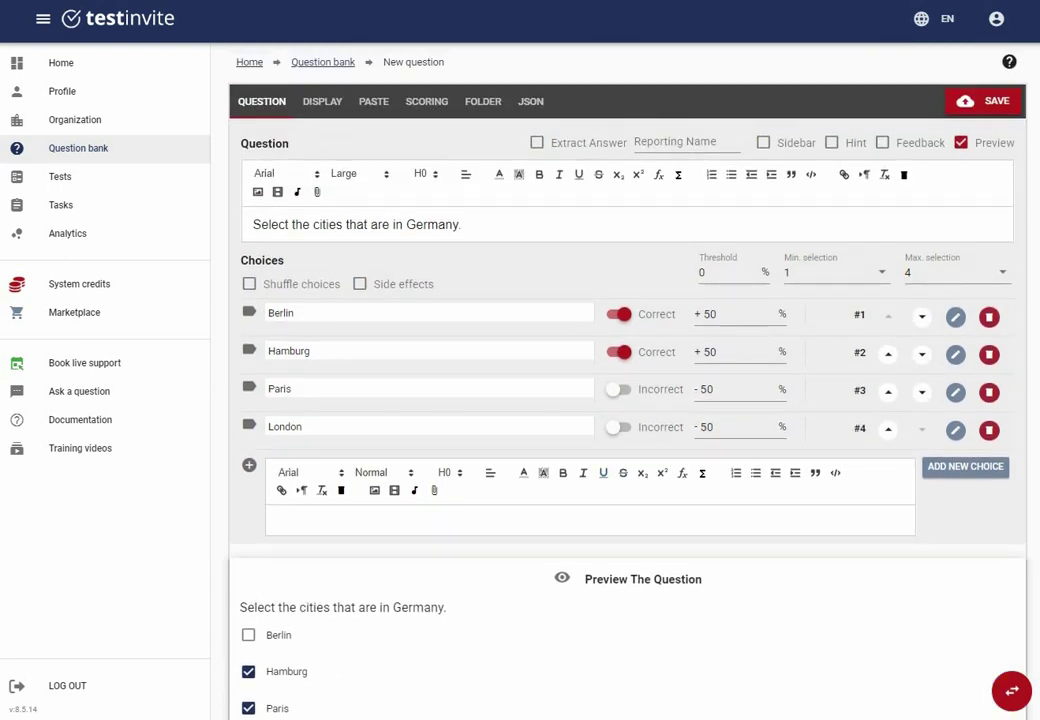